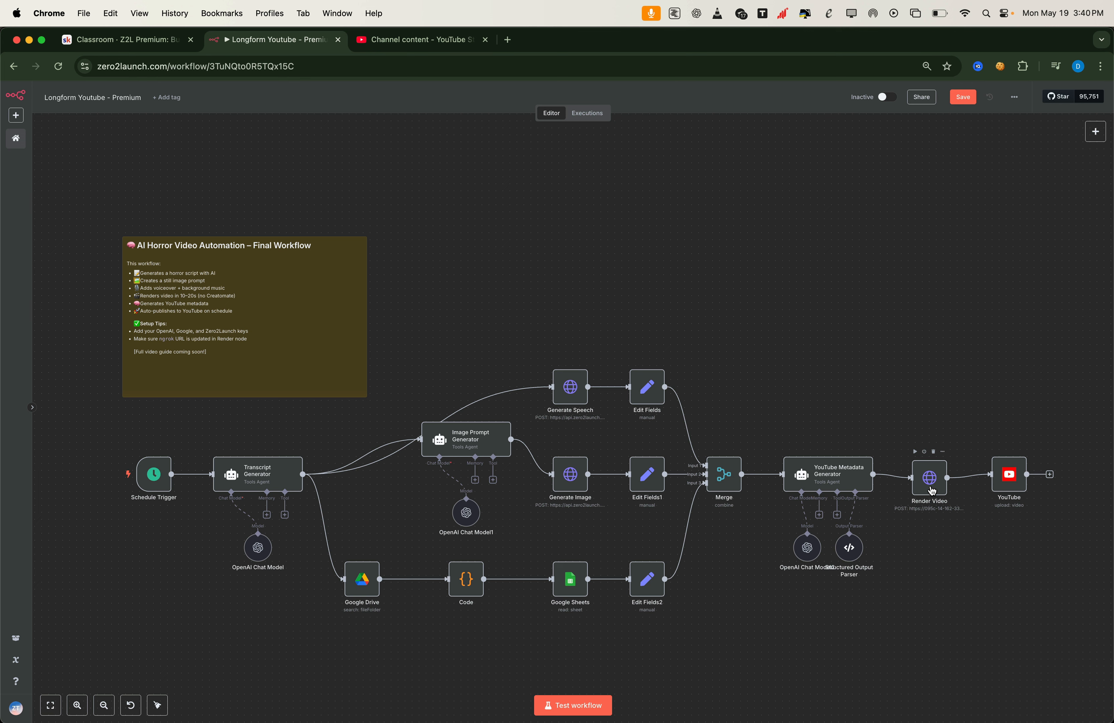
Open the classroom lesson "Video-Gen API (Polling-Ready Edition)" in the Text & Image to Faceless Video course and copy its full Python code
{"action": "left_click", "coordinate": [168, 46]}
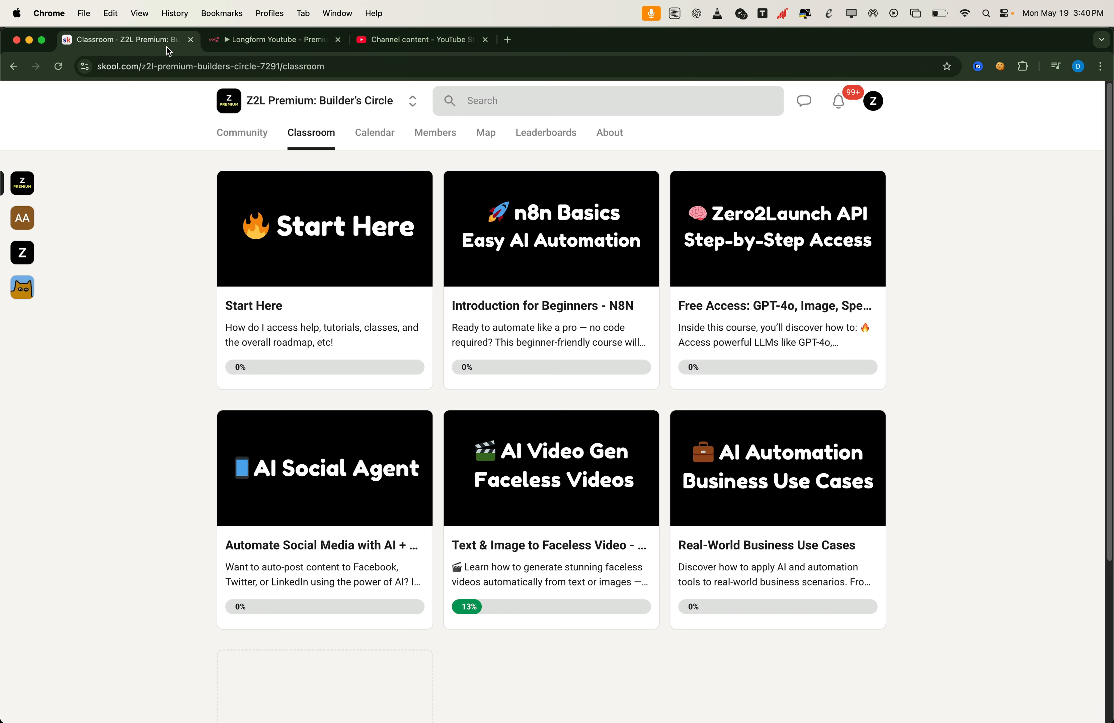
{"action": "left_click", "coordinate": [563, 527]}
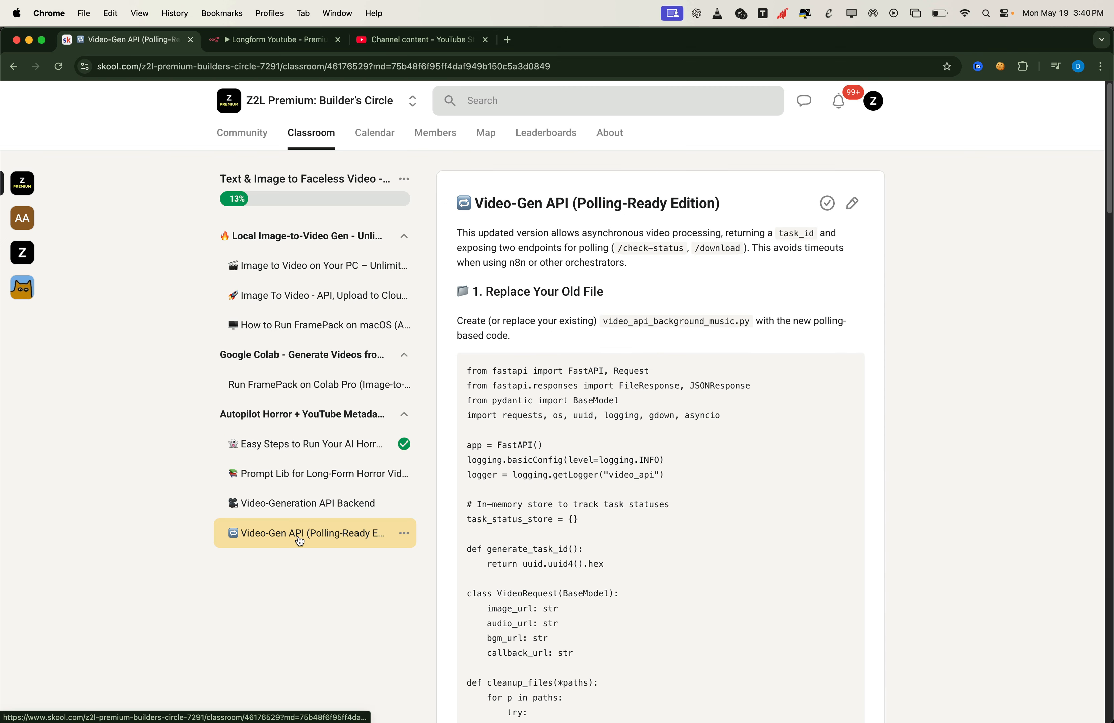
{"action": "scroll", "coordinate": [800, 351], "scroll_direction": "down", "scroll_amount": 3}
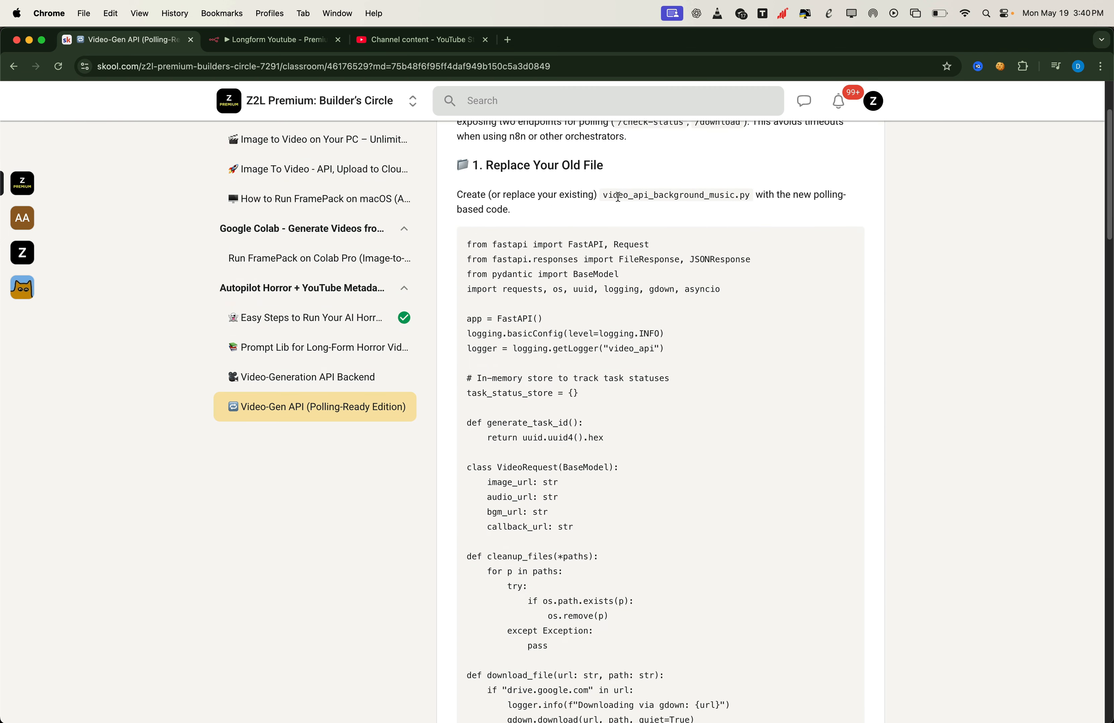
{"action": "scroll", "coordinate": [766, 369], "scroll_direction": "down", "scroll_amount": 15}
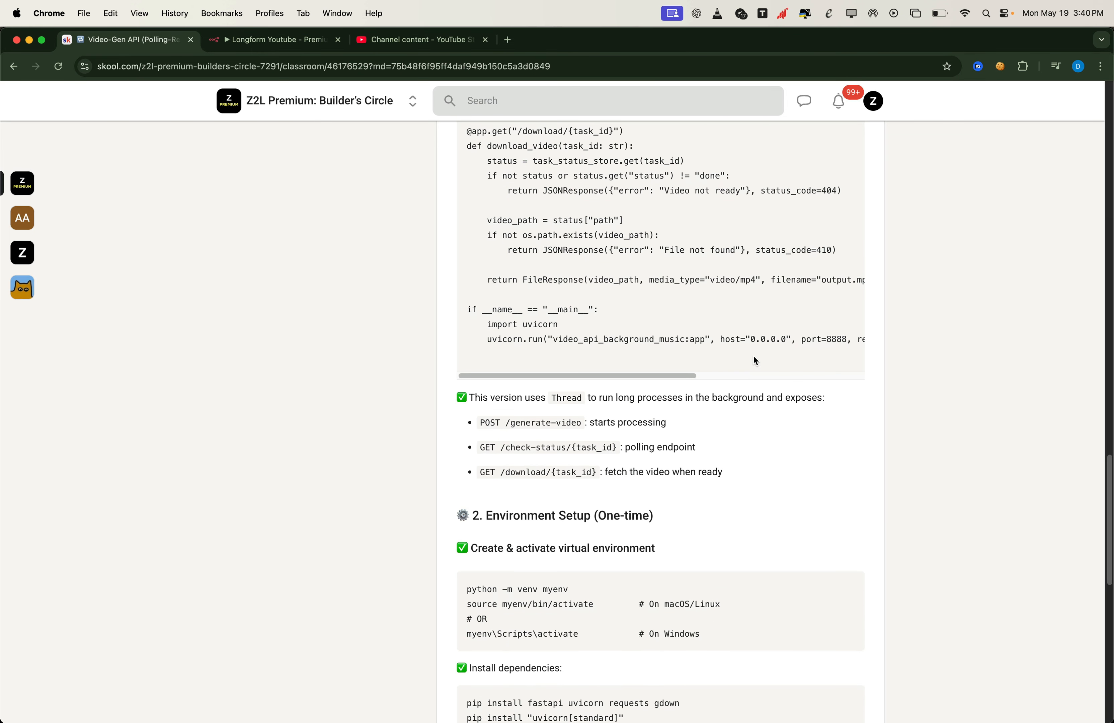
{"action": "scroll", "coordinate": [746, 357], "scroll_direction": "right", "scroll_amount": 5}
{"action": "left_click_drag", "start_coordinate": [744, 351], "coordinate": [646, 340]}
{"action": "key", "text": "super+c"}
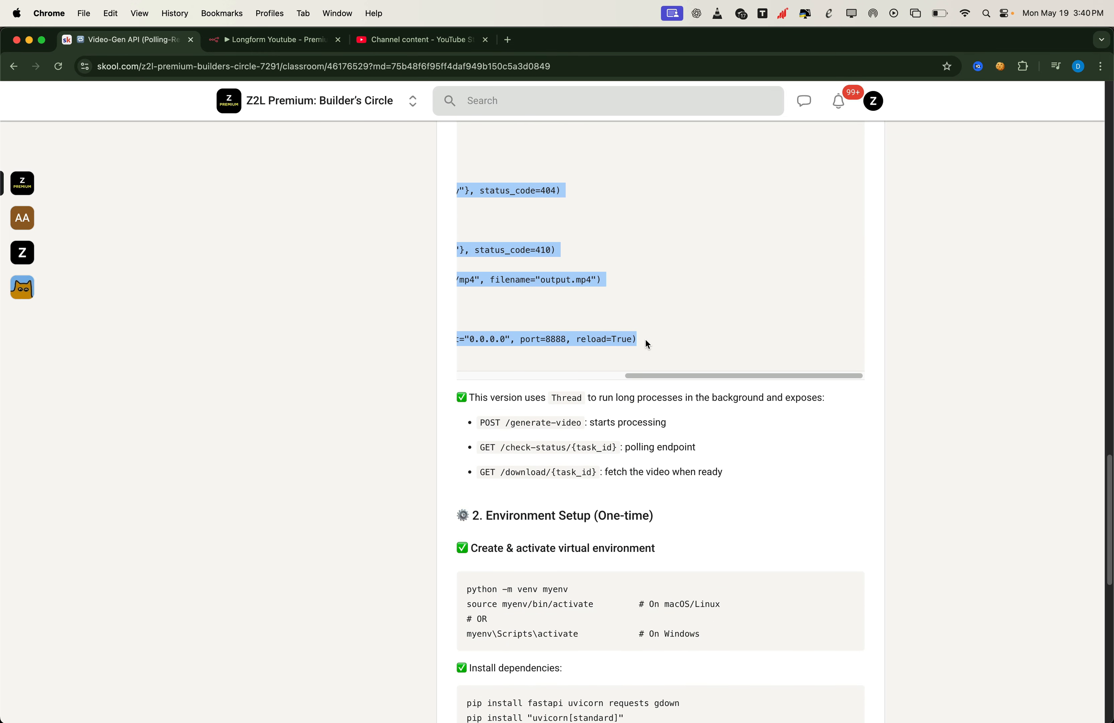
Switch to VS Code, replace the entire contents of video_api_background_music.py with the copied polling-based code and save the file
{"action": "key", "text": "super+Tab"}
{"action": "left_click", "coordinate": [352, 199]}
{"action": "key", "text": "super+a"}
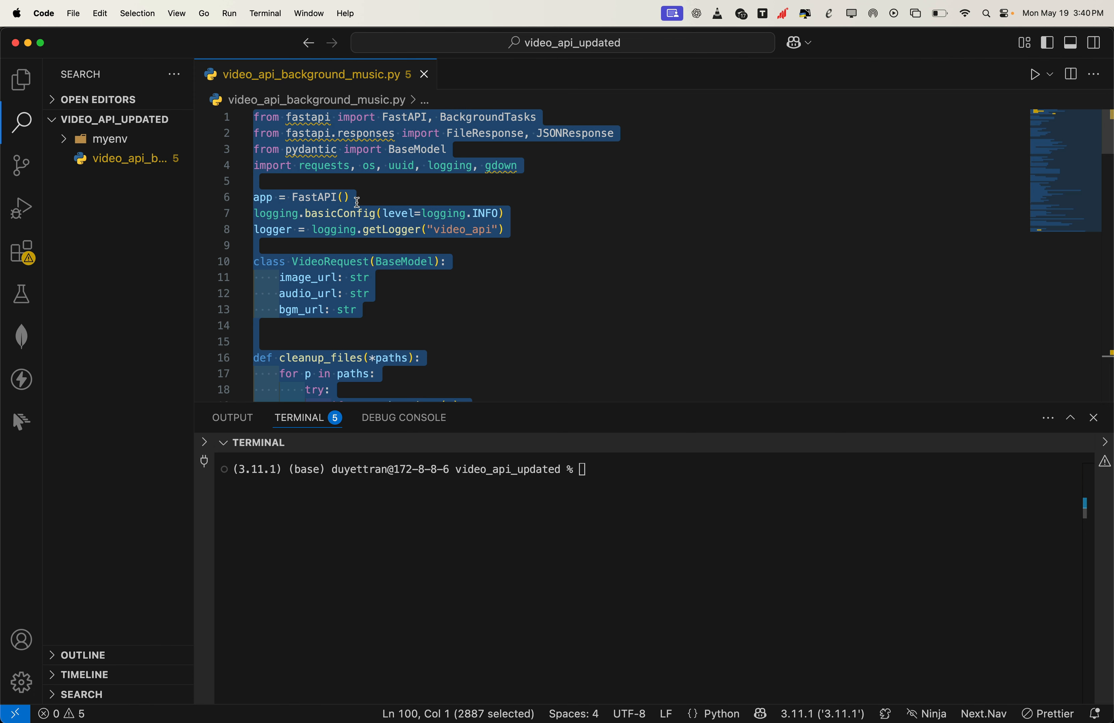
{"action": "key", "text": "super+v"}
{"action": "key", "text": "super+s"}
{"action": "left_click", "coordinate": [632, 505]}
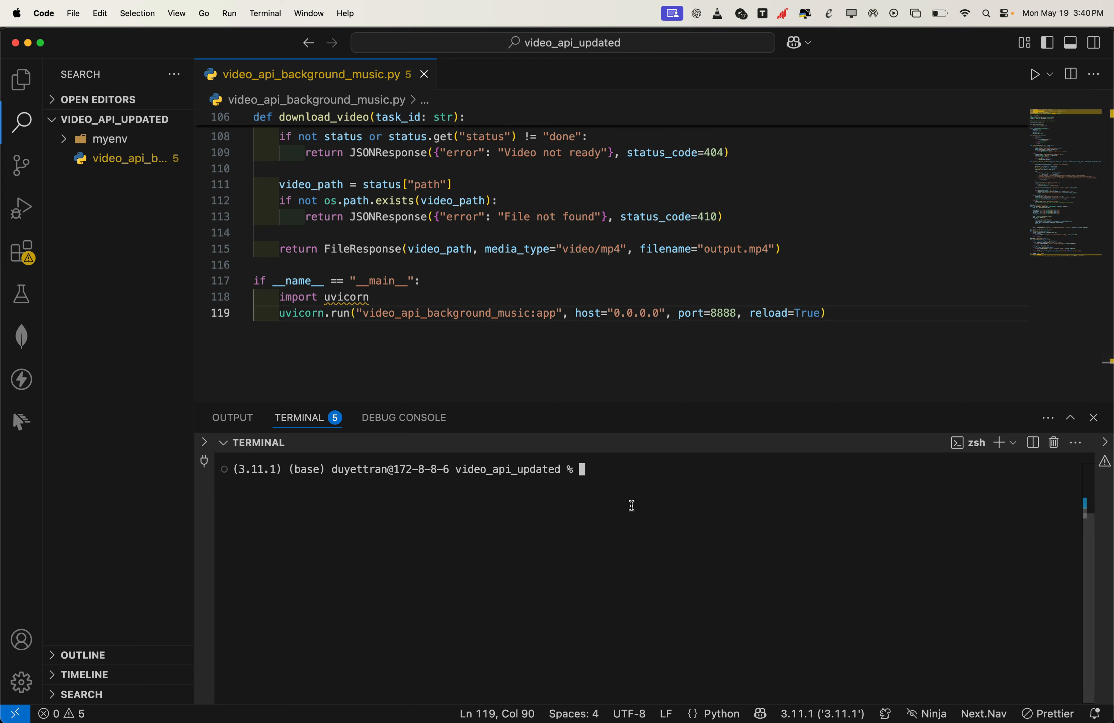
Activate the virtual environment by running the lesson's macOS command "source myenv/bin/activate" in the VS Code terminal
{"action": "key", "text": "super+Tab"}
{"action": "scroll", "coordinate": [701, 435], "scroll_direction": "down", "scroll_amount": 3}
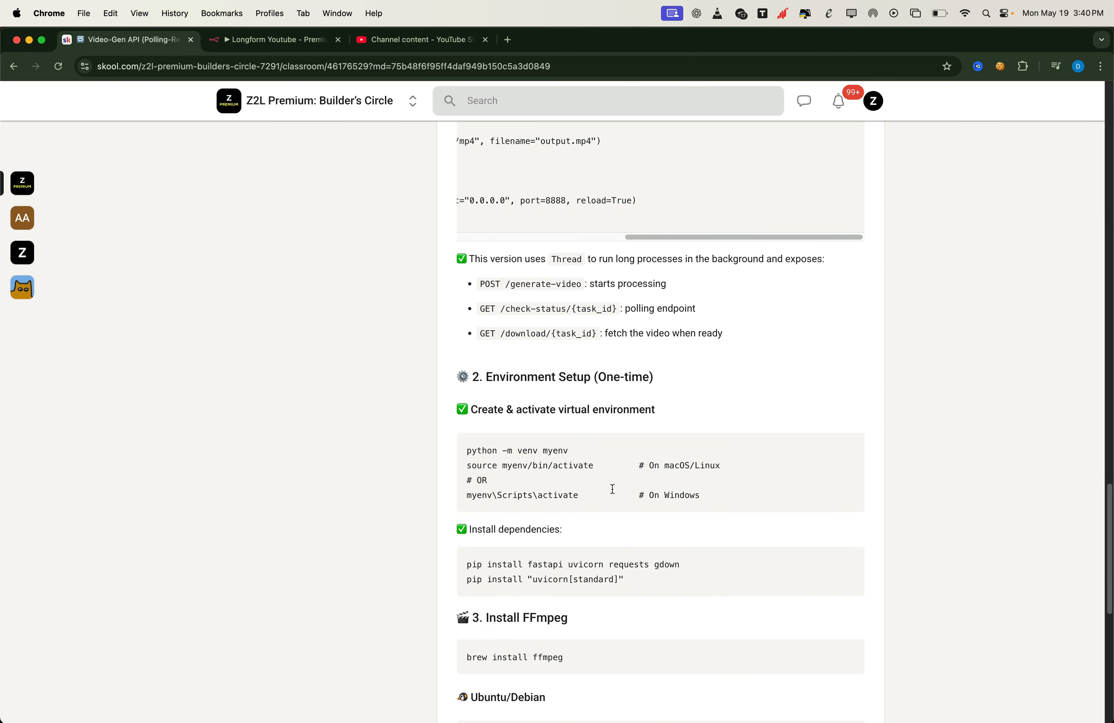
{"action": "double_click", "coordinate": [556, 452]}
{"action": "left_click_drag", "start_coordinate": [466, 466], "coordinate": [595, 467]}
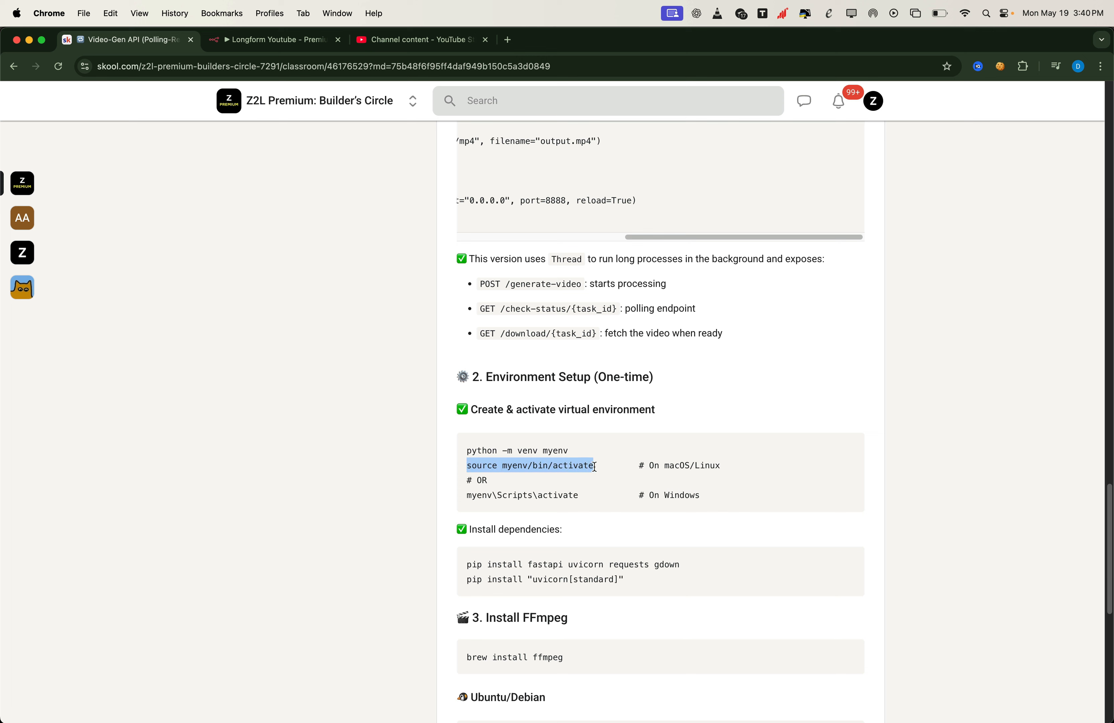
{"action": "key", "text": "super+Tab"}
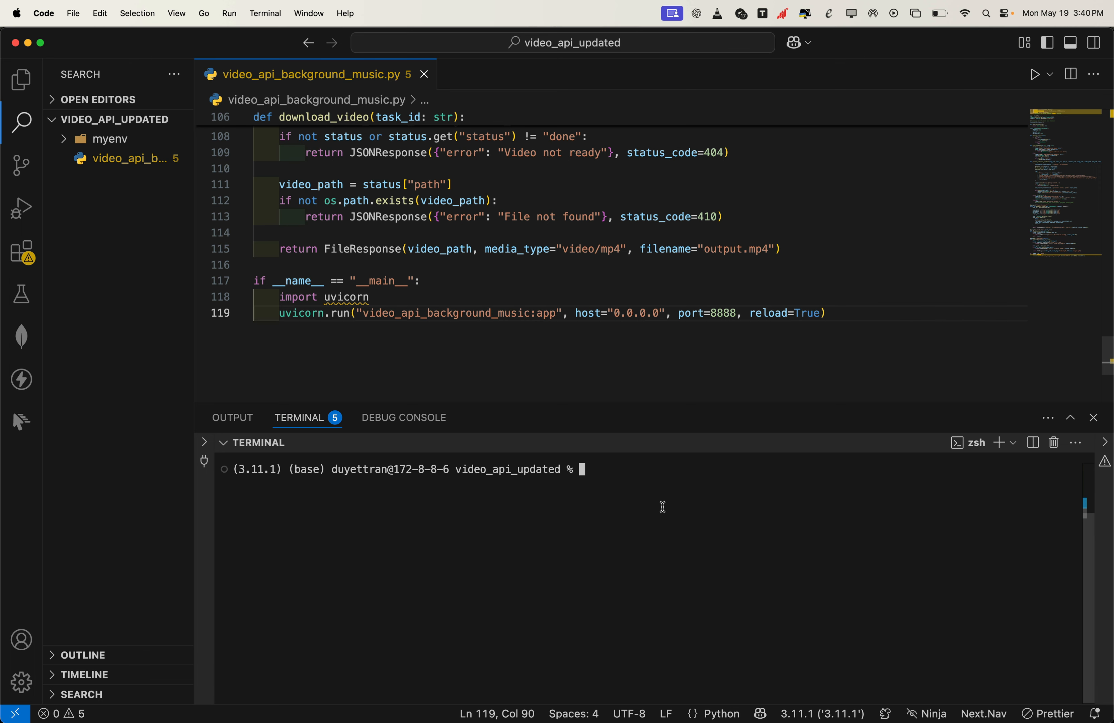
{"action": "key", "text": "super+v"}
{"action": "key", "text": "Return"}
Copy the first dependency command from the lesson and run "pip install fastapi uvicorn requests gdown" in the VS Code terminal
{"action": "key", "text": "super+Tab"}
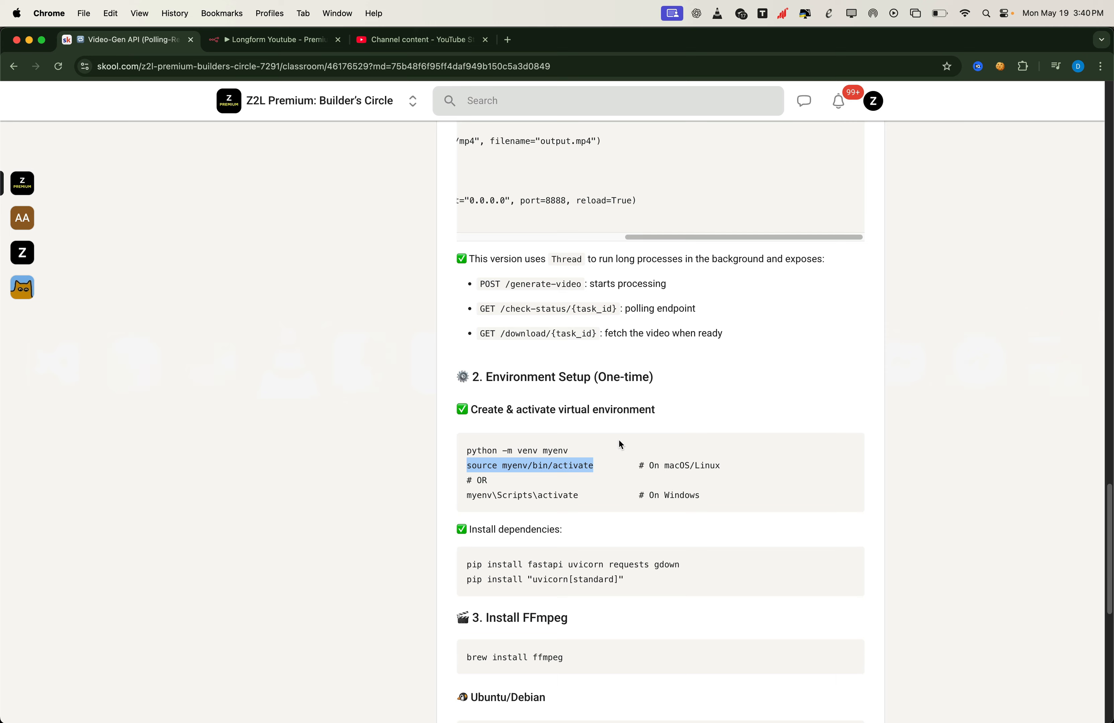
{"action": "scroll", "coordinate": [622, 444], "scroll_direction": "down", "scroll_amount": 5}
{"action": "left_click_drag", "start_coordinate": [466, 433], "coordinate": [680, 432]}
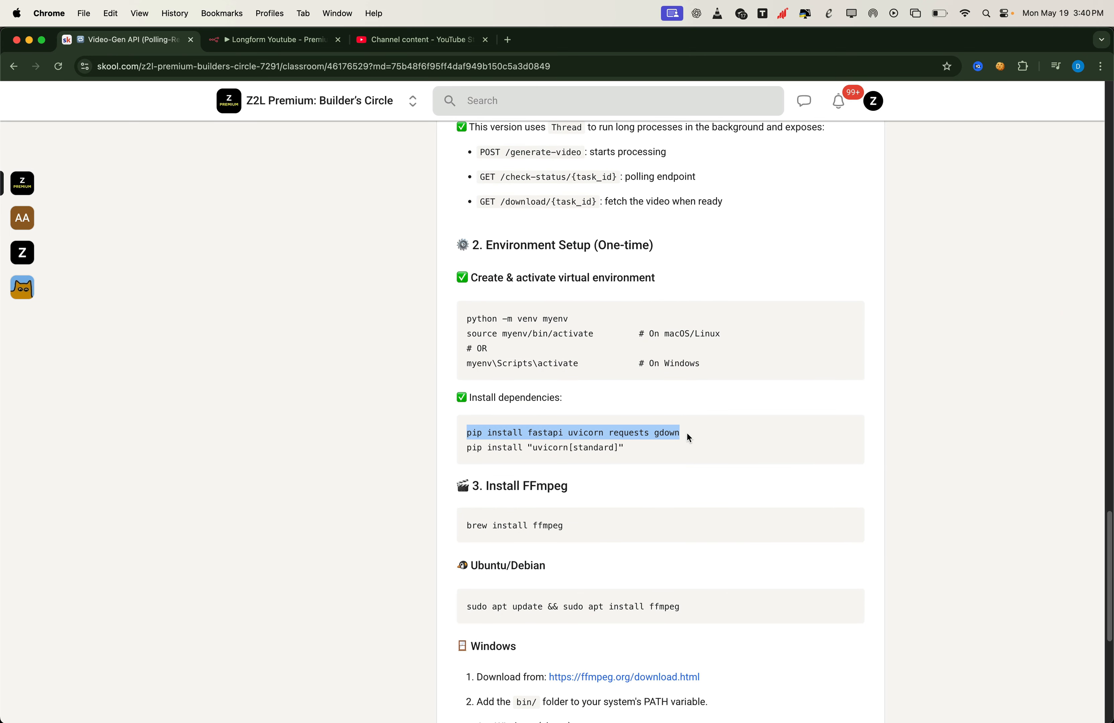
{"action": "key", "text": "super+c"}
{"action": "key", "text": "super+Tab"}
{"action": "key", "text": "super+v"}
{"action": "key", "text": "Return"}
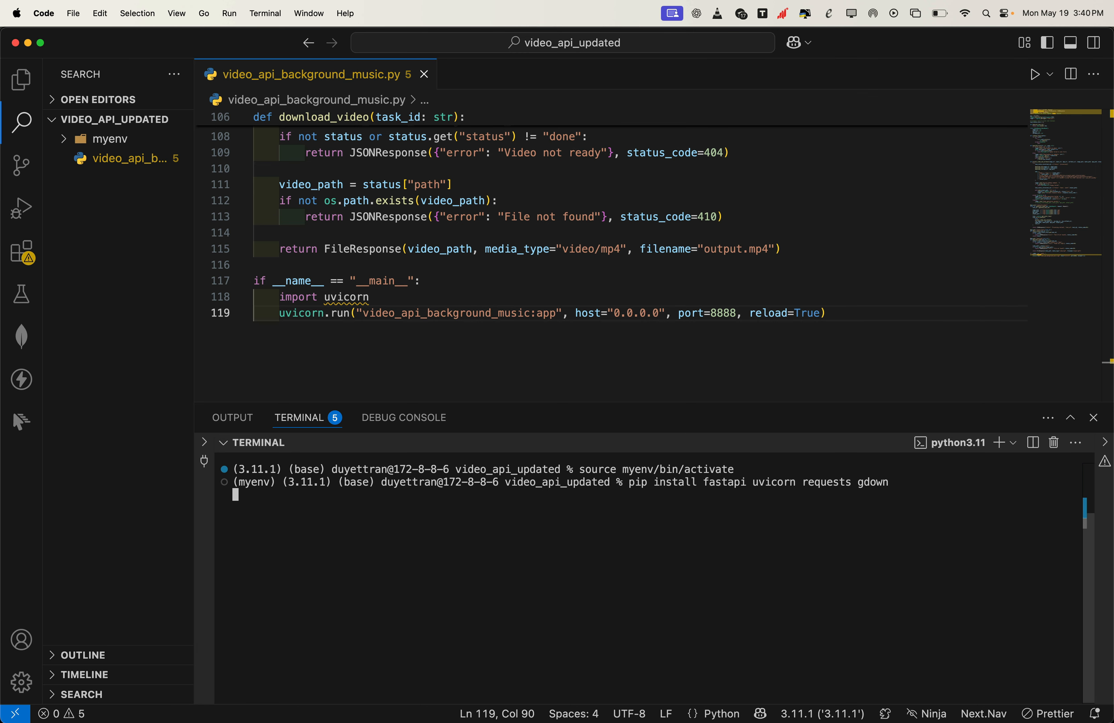
Copy the second dependency command from the lesson and run pip install "uvicorn[standard]" in the VS Code terminal
{"action": "key", "text": "super+Tab"}
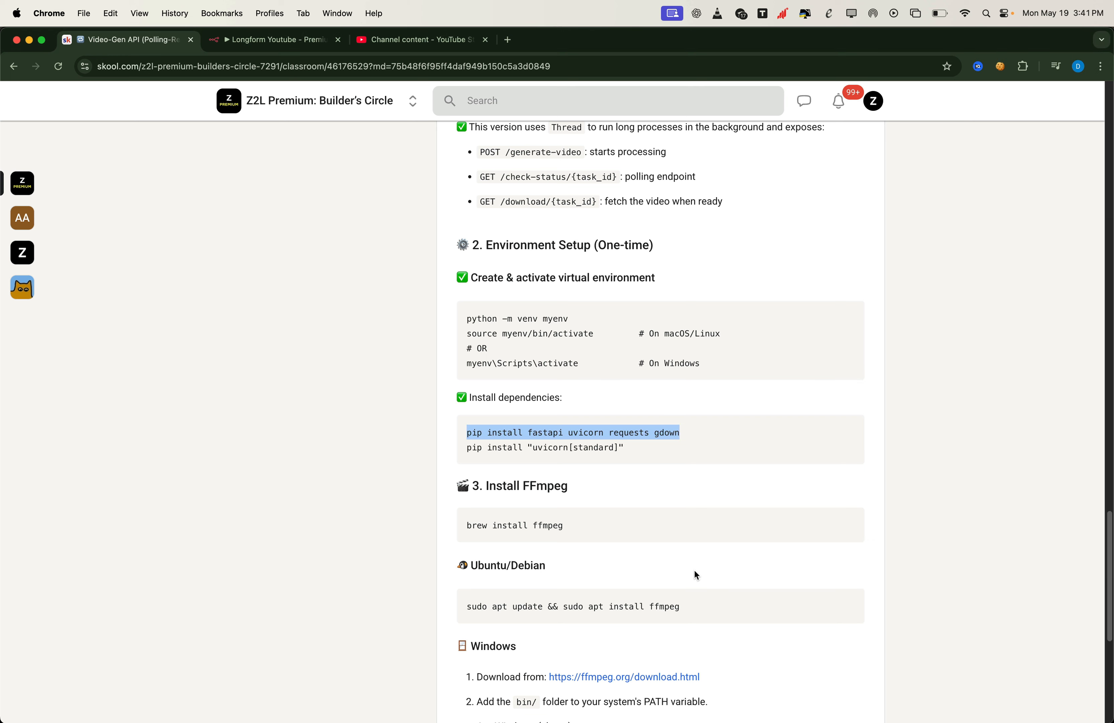
{"action": "left_click_drag", "start_coordinate": [626, 446], "coordinate": [465, 448]}
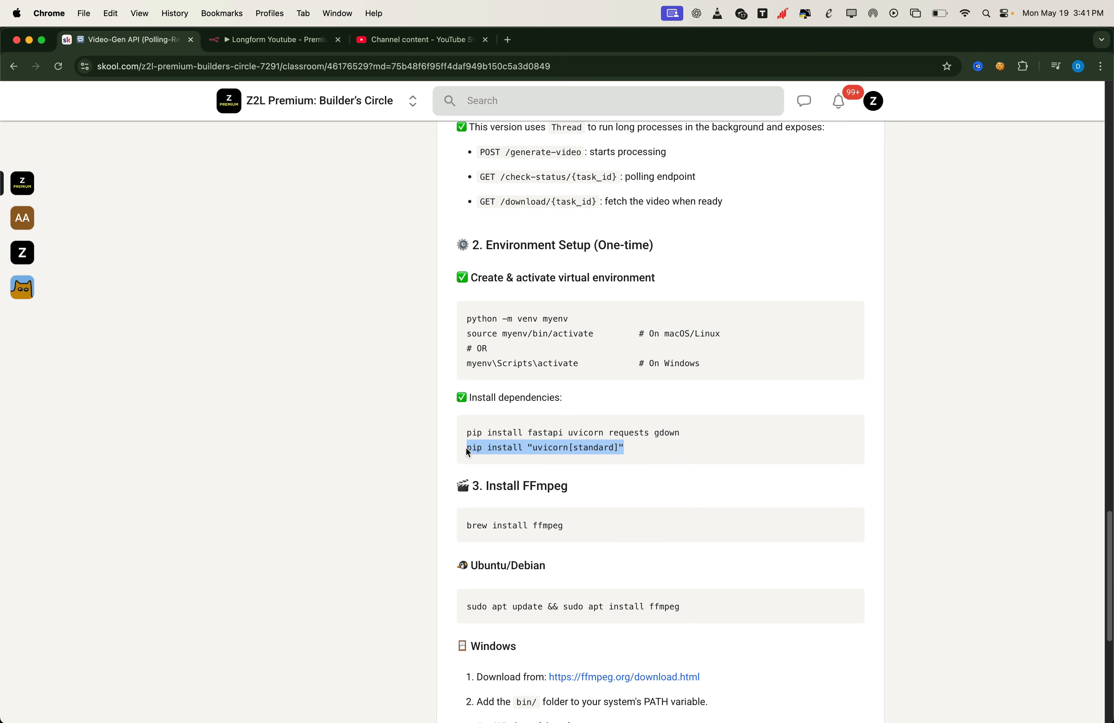
{"action": "key", "text": "super+c"}
{"action": "key", "text": "super+Tab"}
{"action": "key", "text": "super+v"}
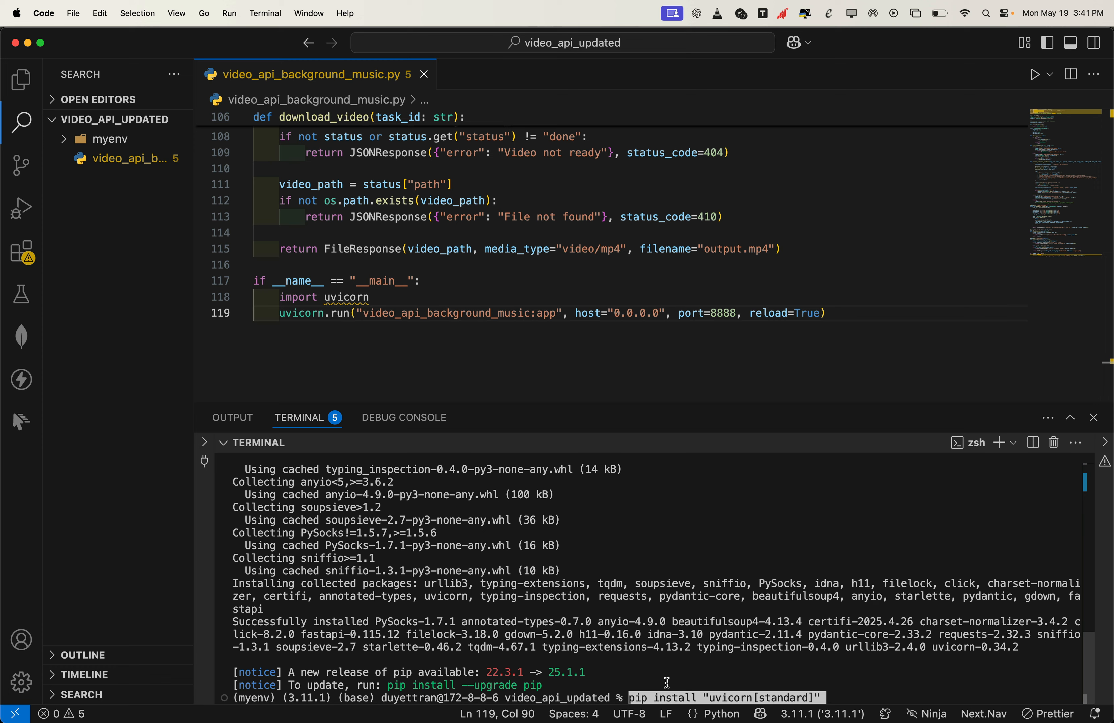
{"action": "key", "text": "Return"}
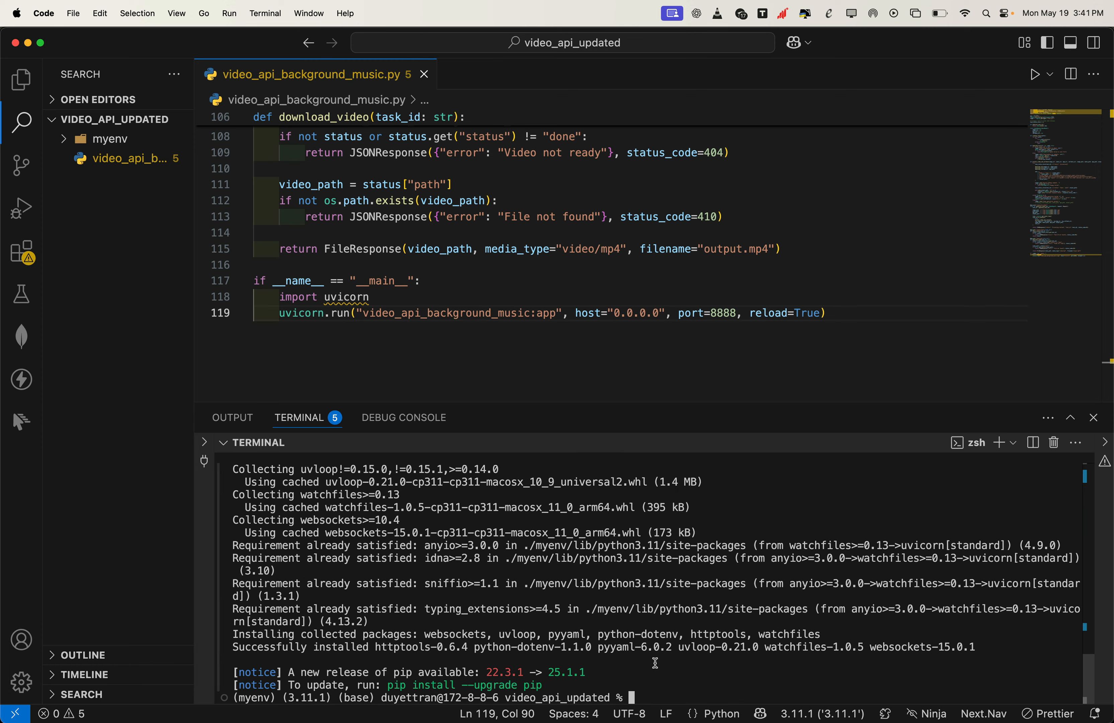
Return to the lesson in Chrome, go past the FFmpeg installation instructions and copy the command for launching the API locally
{"action": "key", "text": "super+Tab"}
{"action": "left_click", "coordinate": [514, 501]}
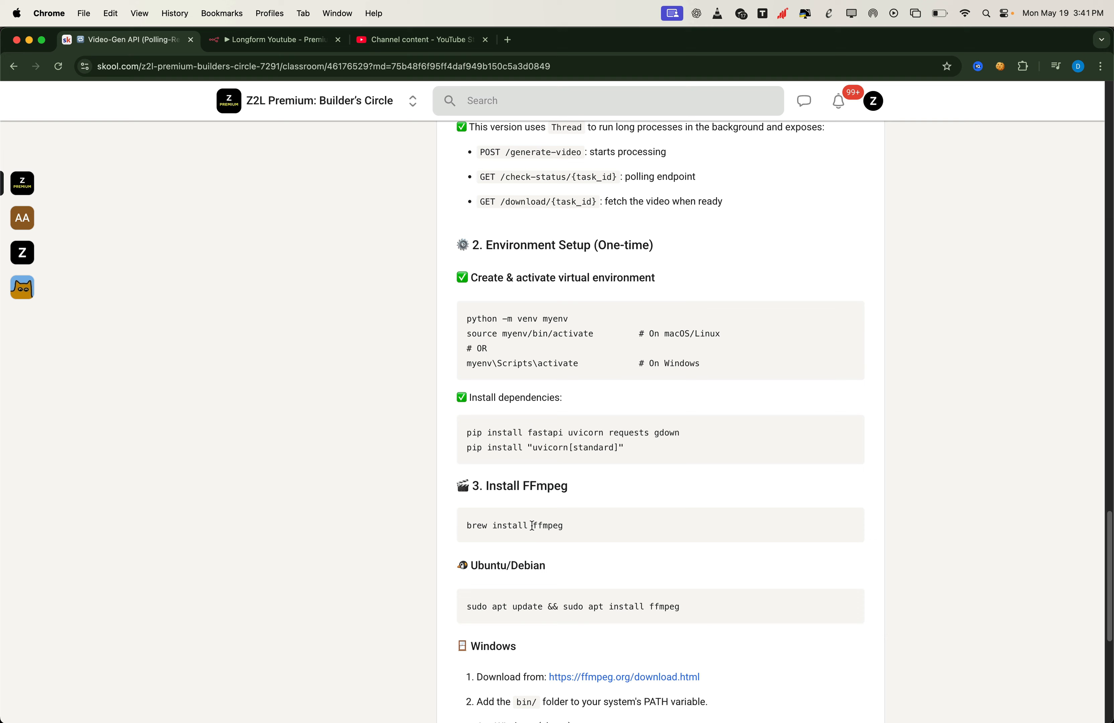
{"action": "scroll", "coordinate": [533, 526], "scroll_direction": "down", "scroll_amount": 5}
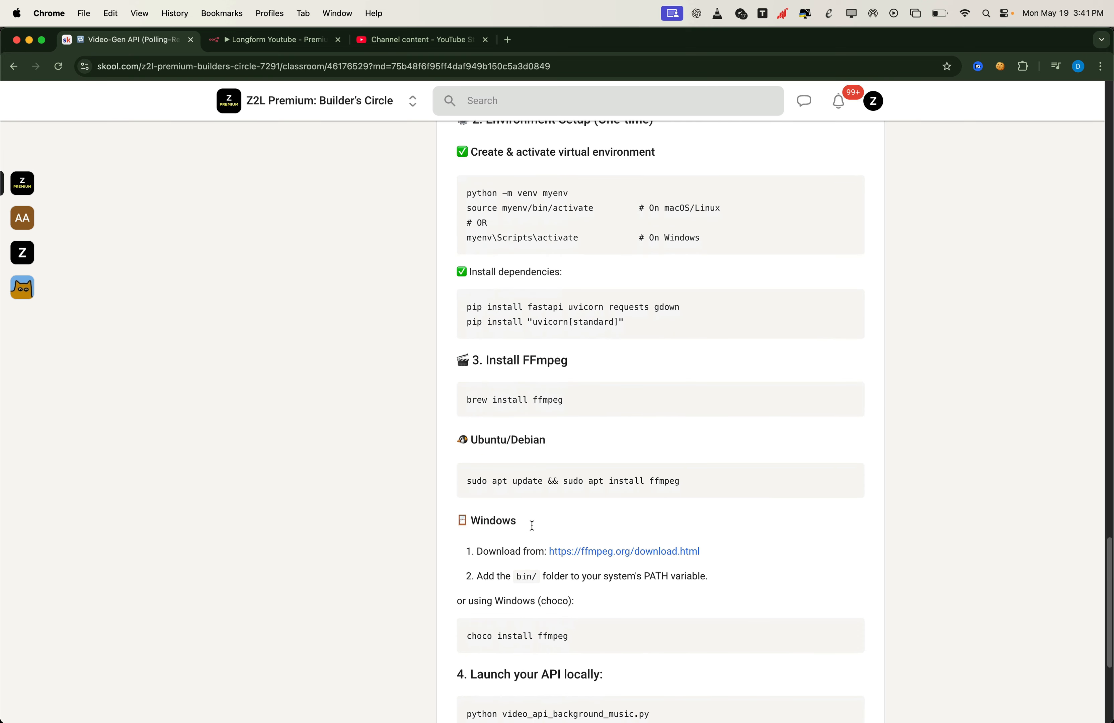
{"action": "scroll", "coordinate": [533, 526], "scroll_direction": "down", "scroll_amount": 2}
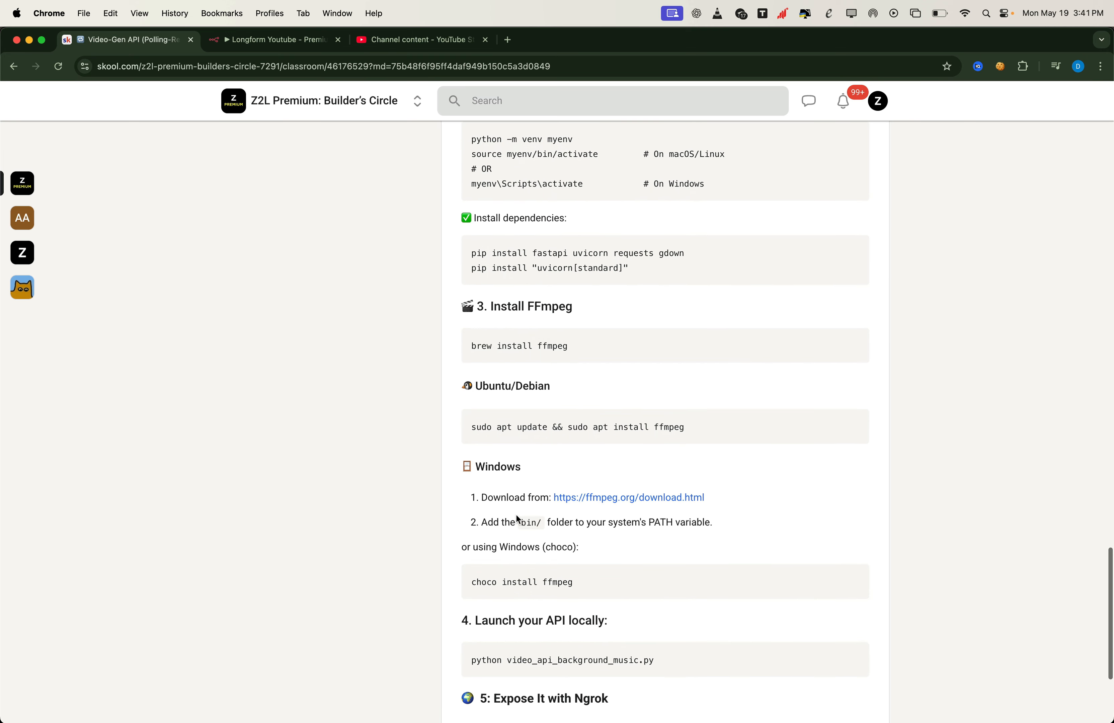
{"action": "scroll", "coordinate": [528, 517], "scroll_direction": "down", "scroll_amount": 7}
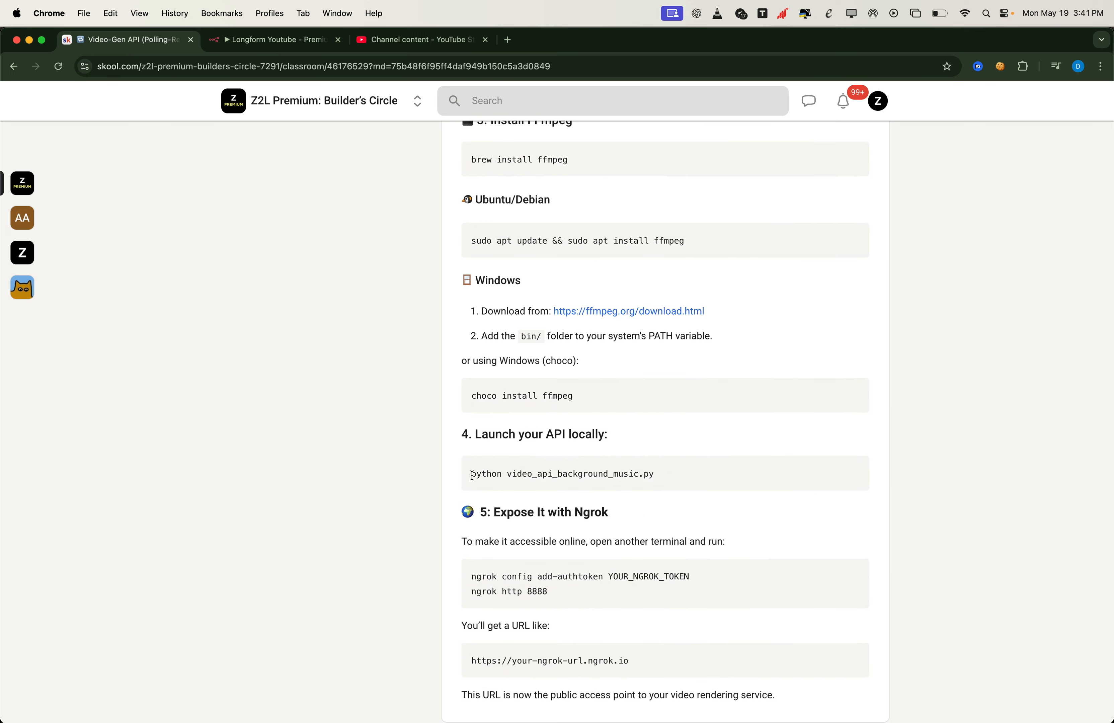
{"action": "left_click_drag", "start_coordinate": [470, 472], "coordinate": [689, 479]}
{"action": "key", "text": "super+c"}
Clear the VS Code terminal and start the API server with "python video_api_background_music.py"
{"action": "key", "text": "super+Tab"}
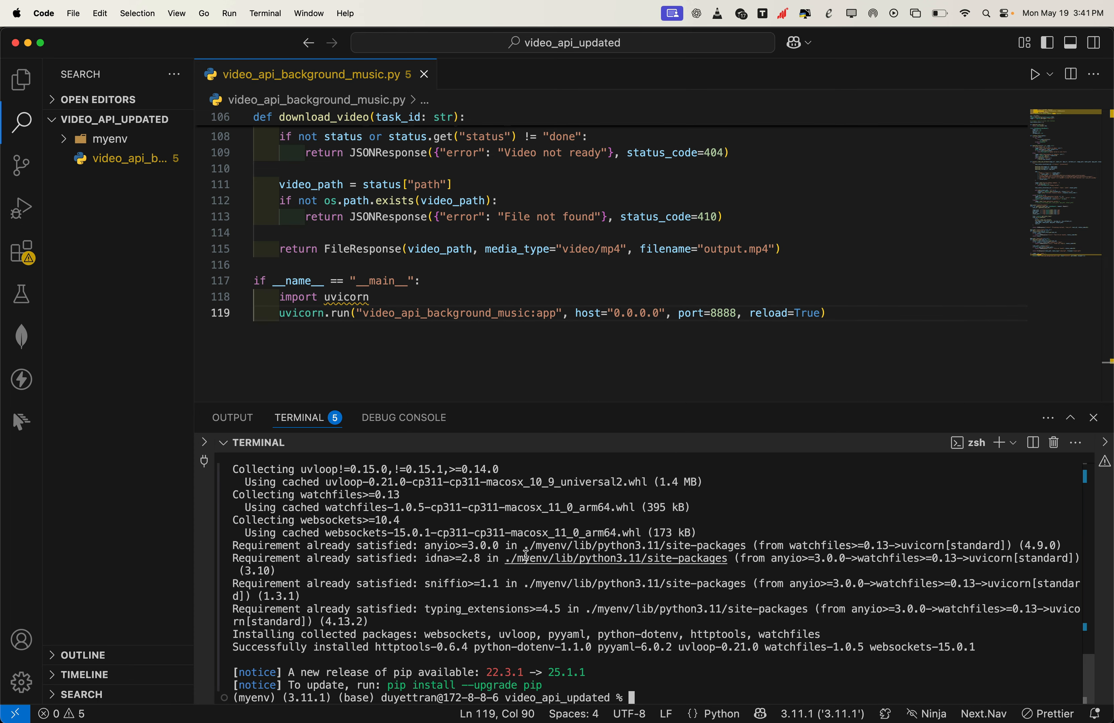
{"action": "type", "text": "clear"}
{"action": "key", "text": "Return"}
{"action": "key", "text": "super+v"}
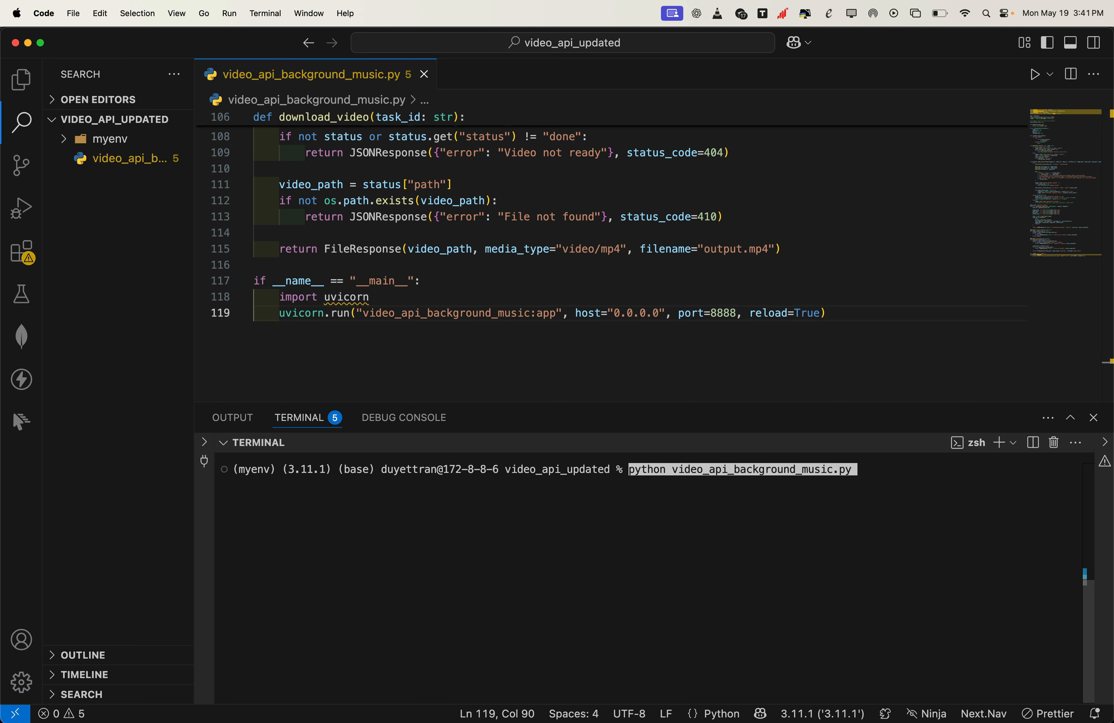
{"action": "key", "text": "Return"}
{"action": "key", "text": "Return"}
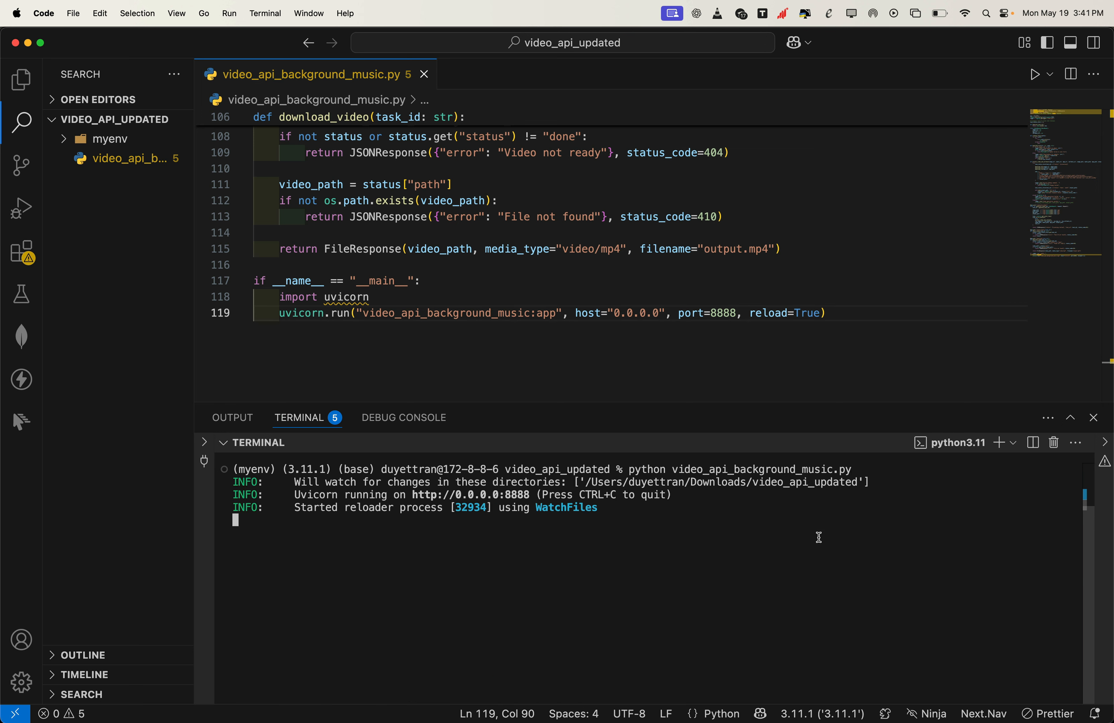
Open a second terminal session and expose the local API with "ngrok http 8888"
{"action": "left_click", "coordinate": [1000, 445]}
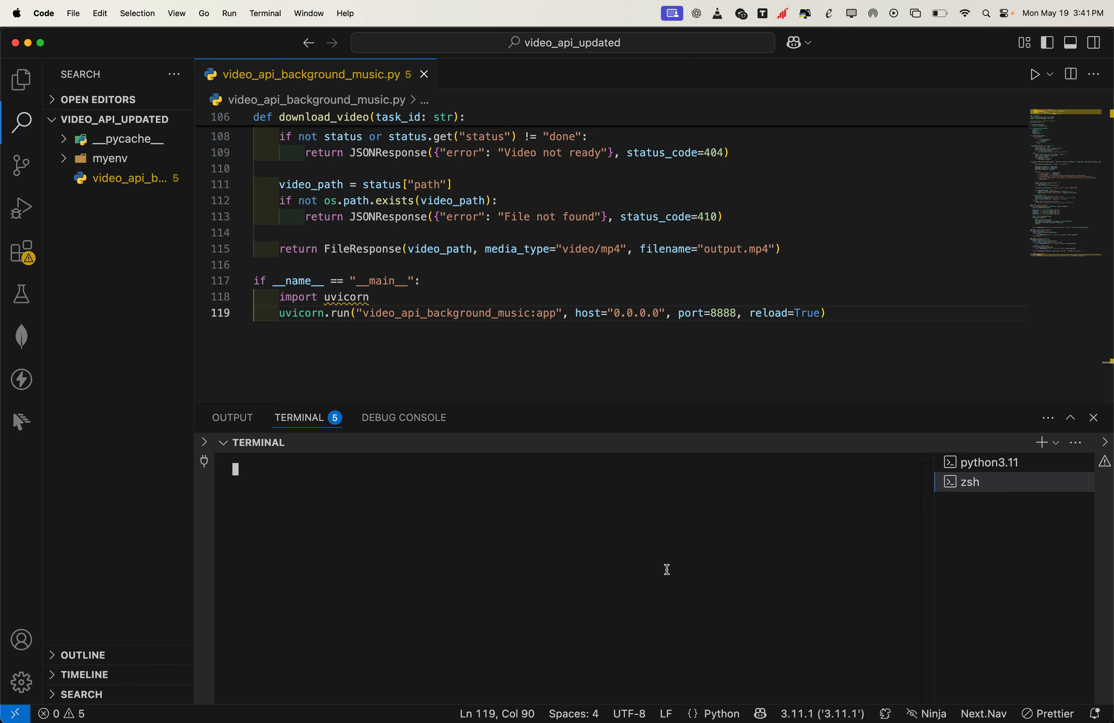
{"action": "type", "text": "ng"}
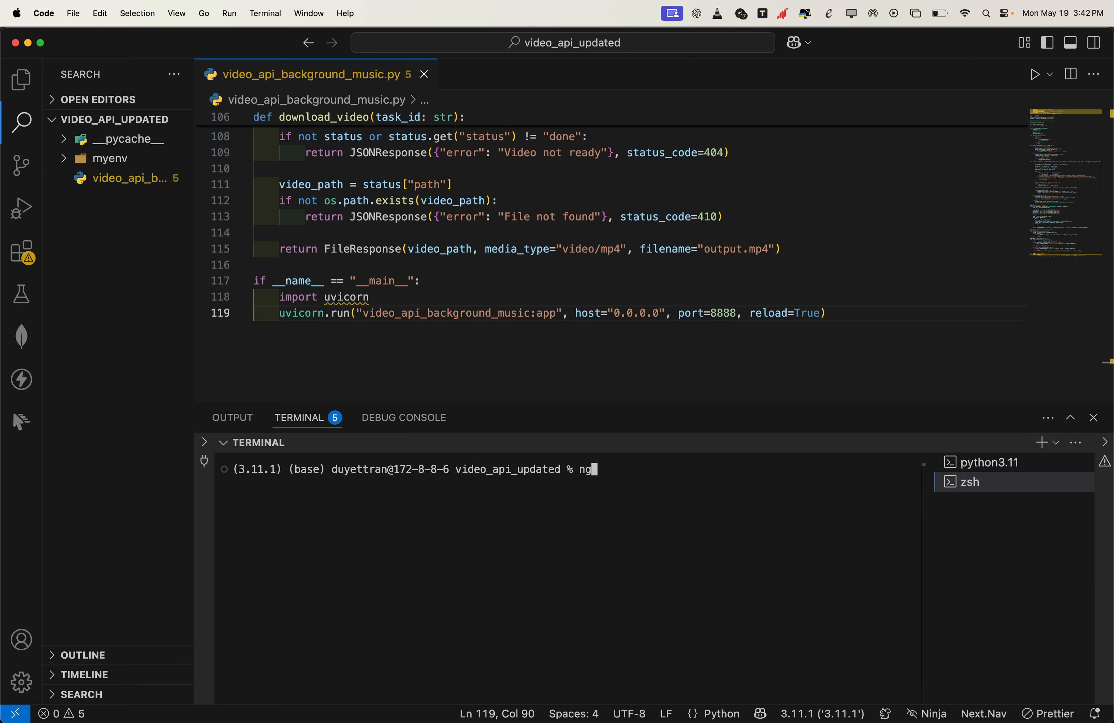
{"action": "type", "text": "rok http 8888"}
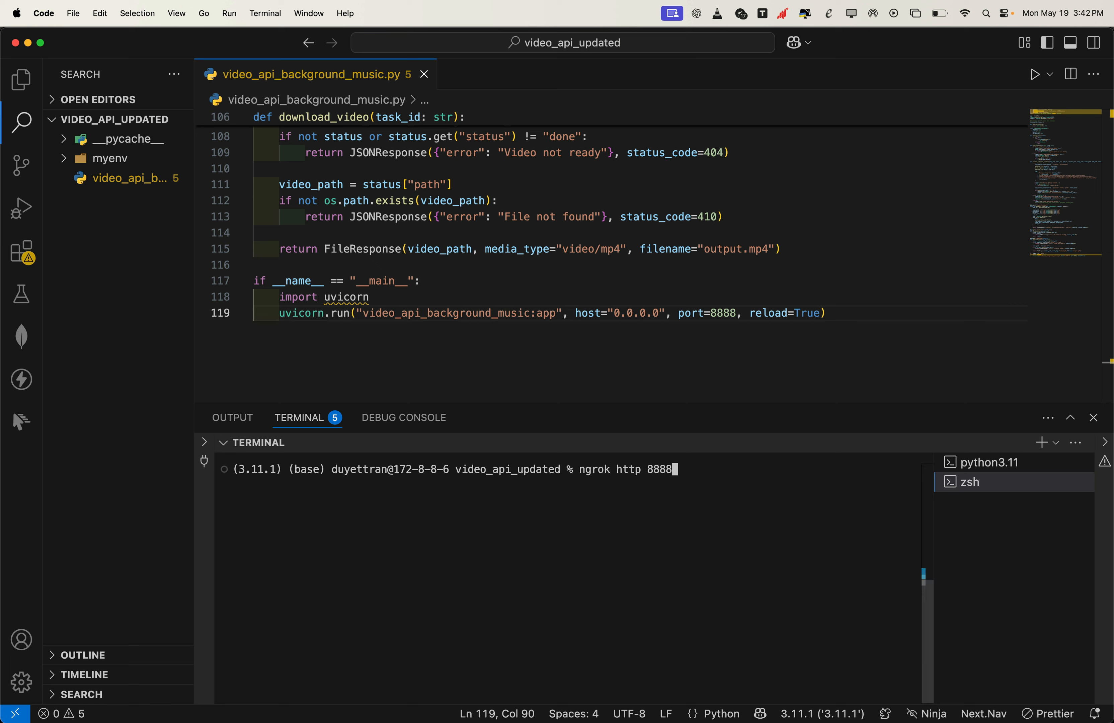
{"action": "key", "text": "Return"}
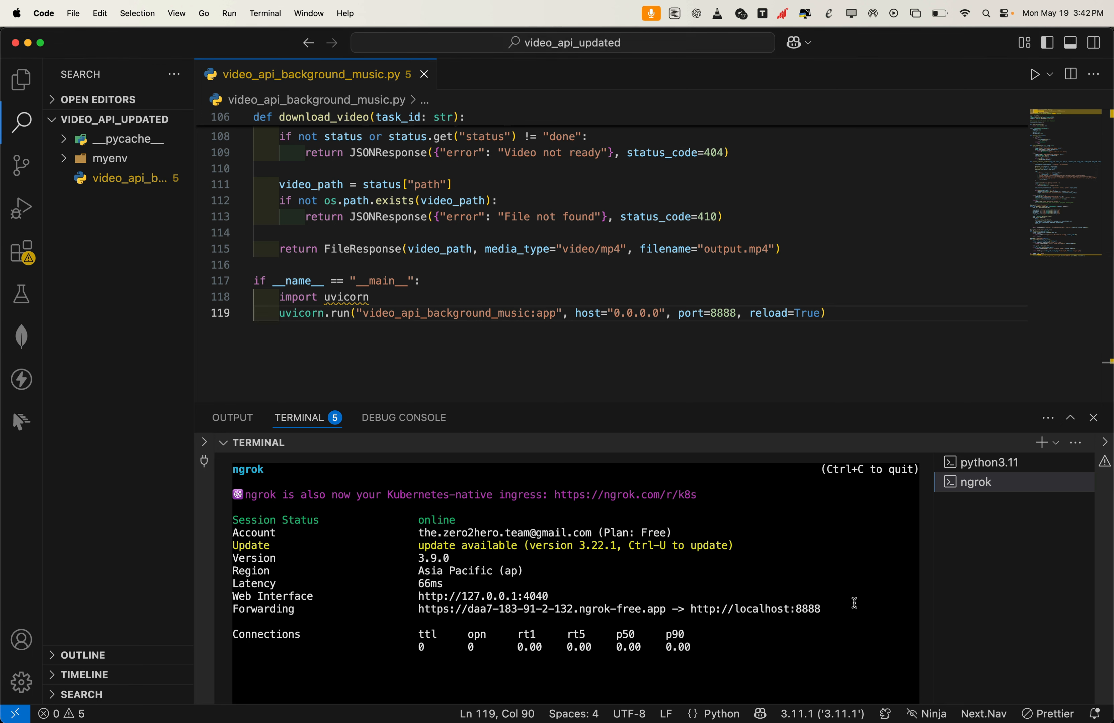
{"action": "left_click_drag", "start_coordinate": [666, 609], "coordinate": [415, 611]}
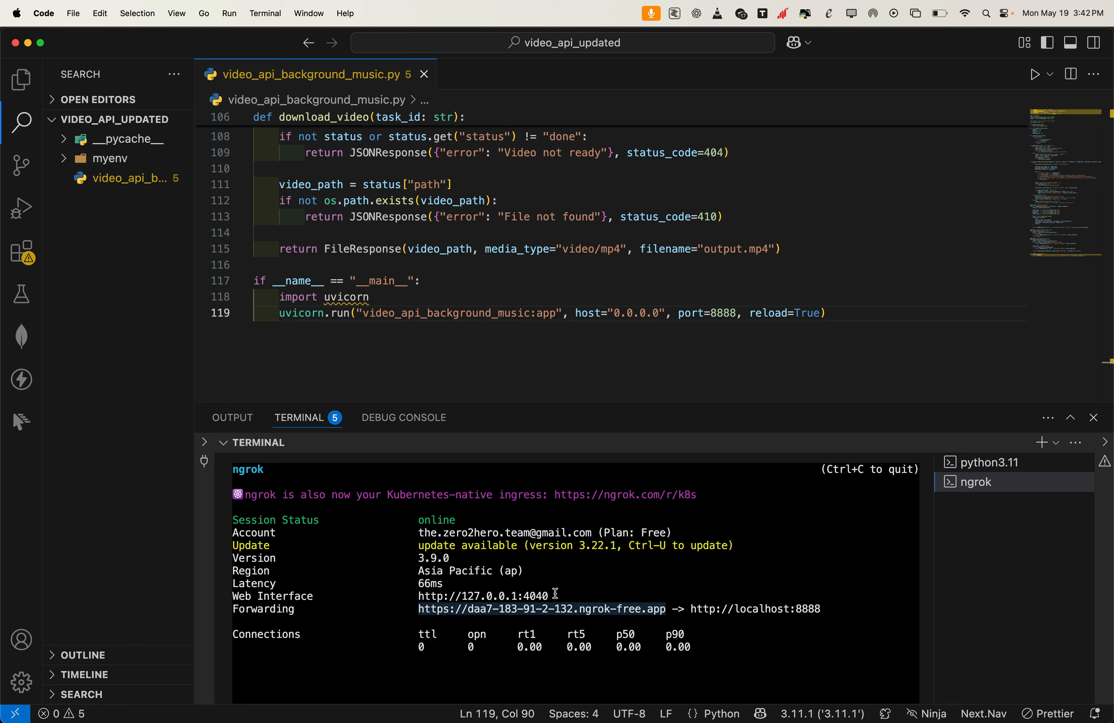
{"action": "key", "text": "super+Tab"}
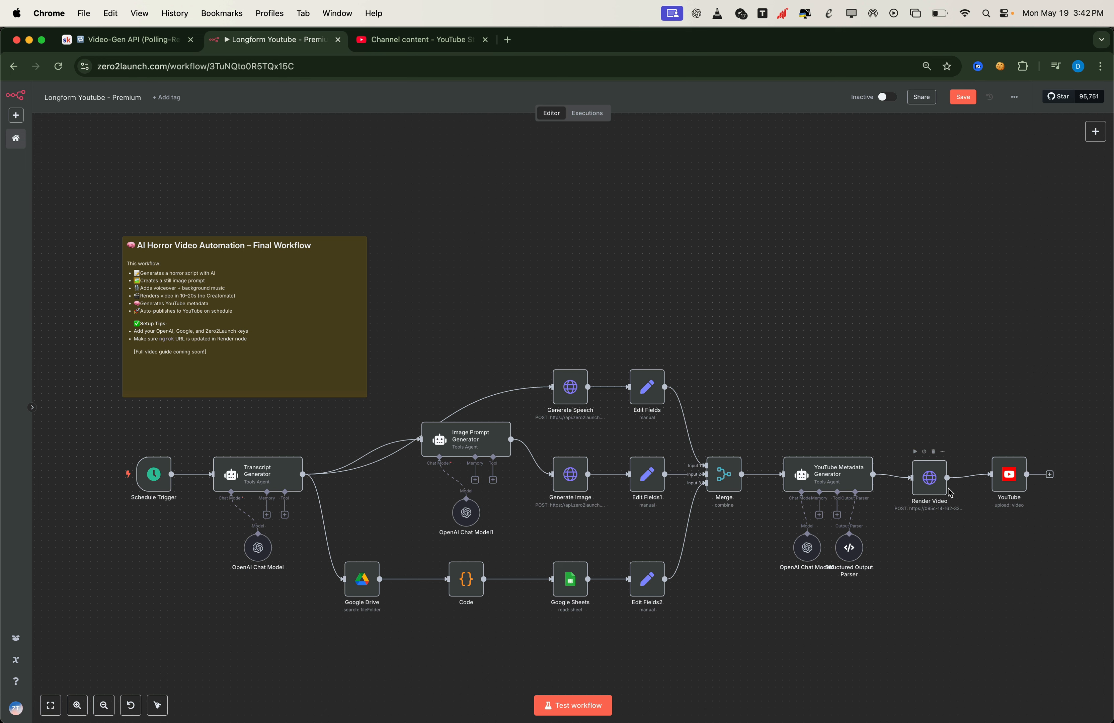
{"action": "double_click", "coordinate": [929, 475]}
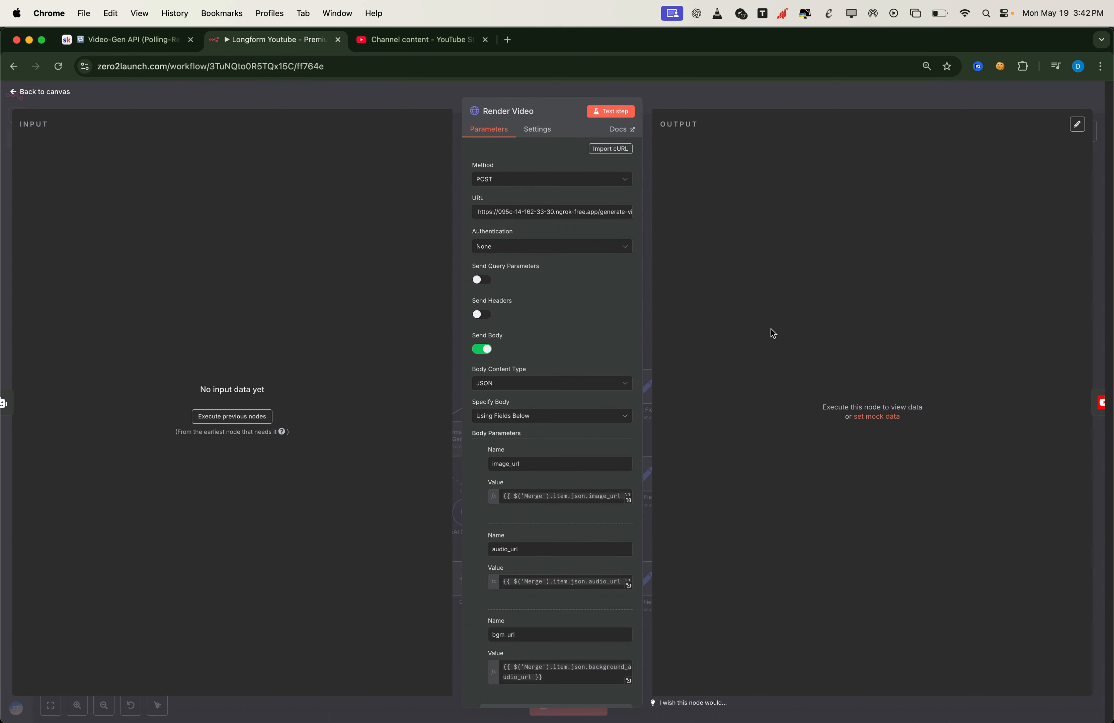
{"action": "left_click_drag", "start_coordinate": [598, 212], "coordinate": [465, 217]}
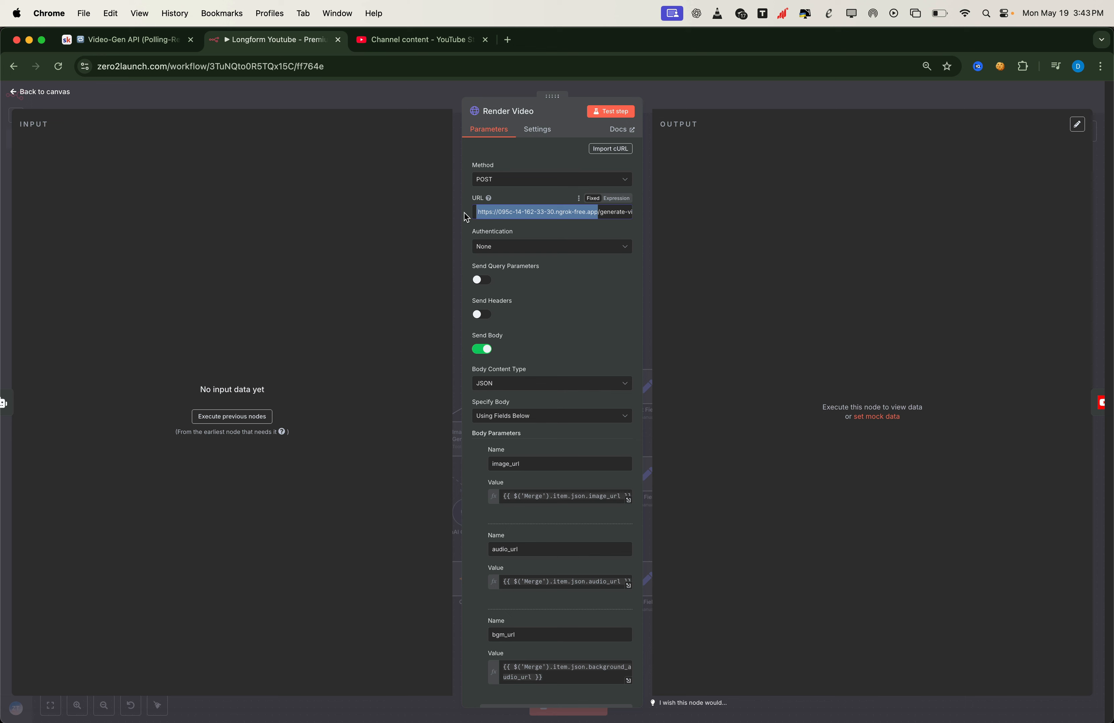
{"action": "key", "text": "super+v"}
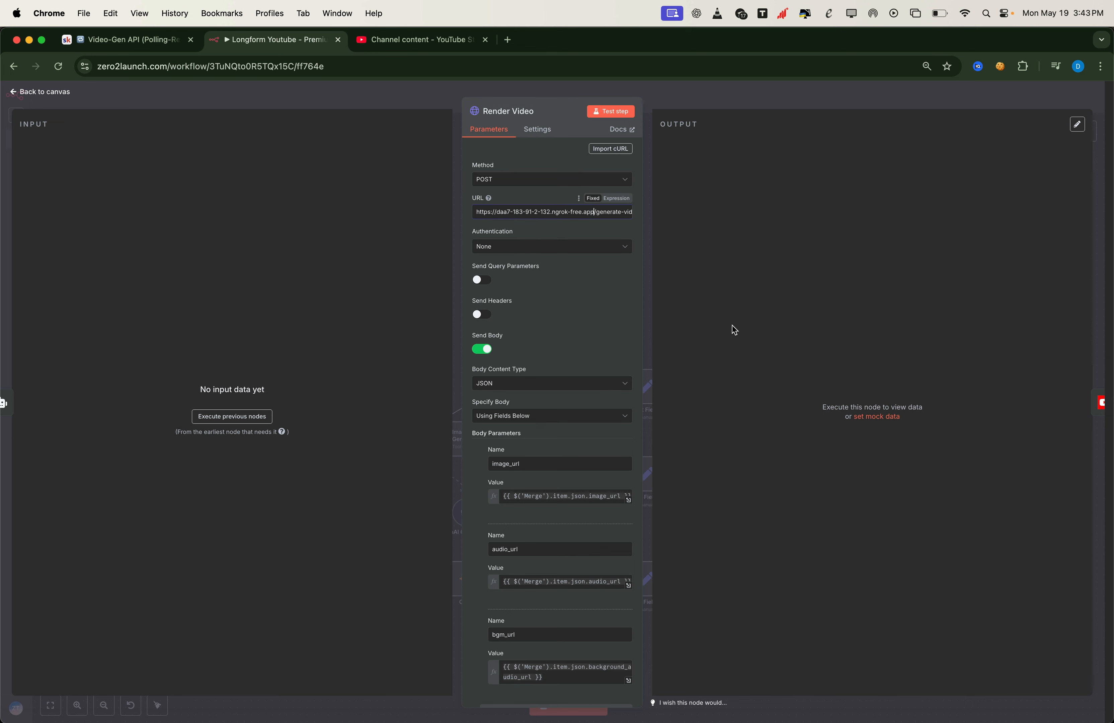
{"action": "left_click", "coordinate": [58, 94]}
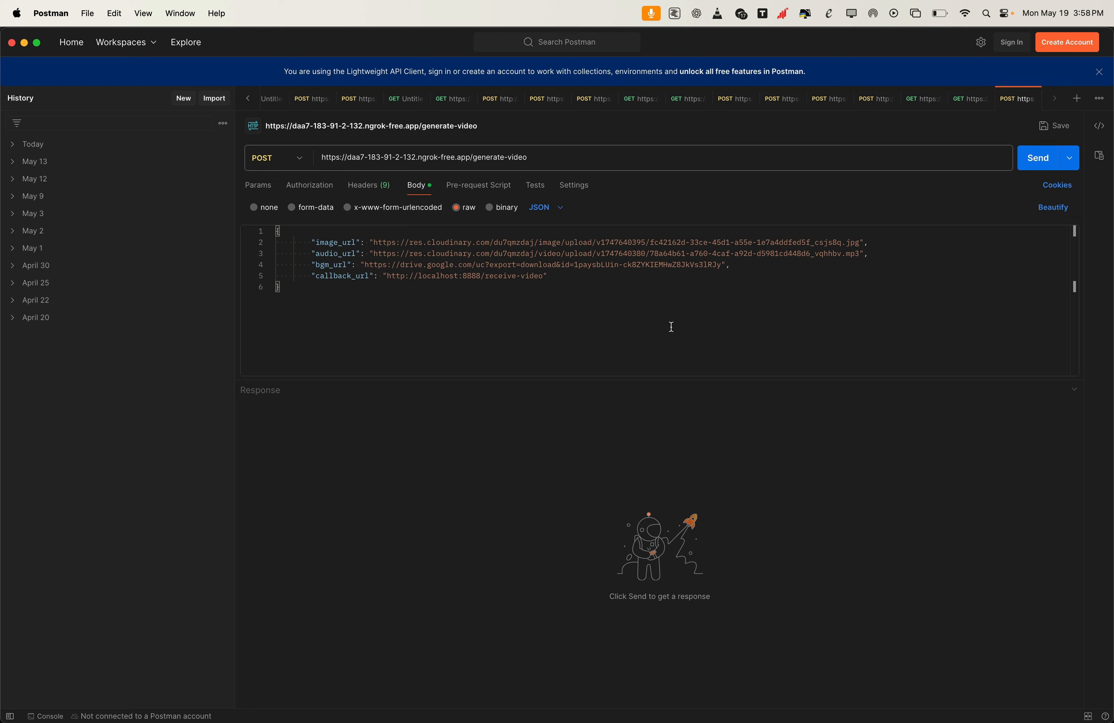
Send the POST request to the /generate-video endpoint with the prepared image, audio, background-music and callback URLs
{"action": "left_click", "coordinate": [511, 158]}
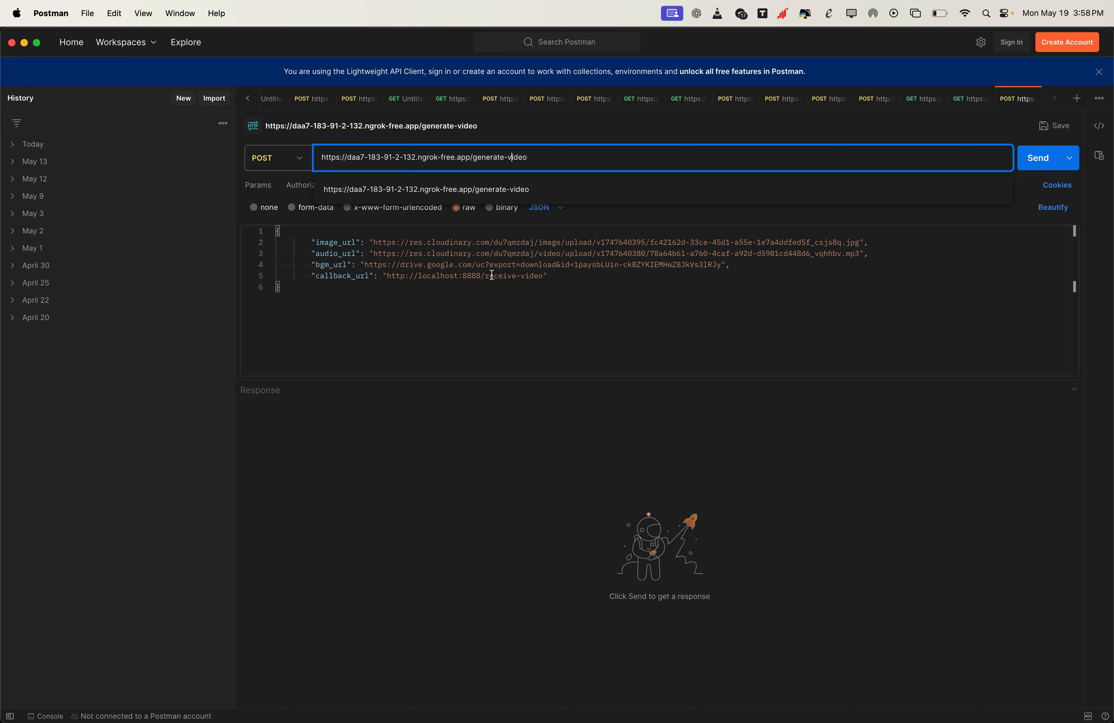
{"action": "left_click", "coordinate": [581, 277]}
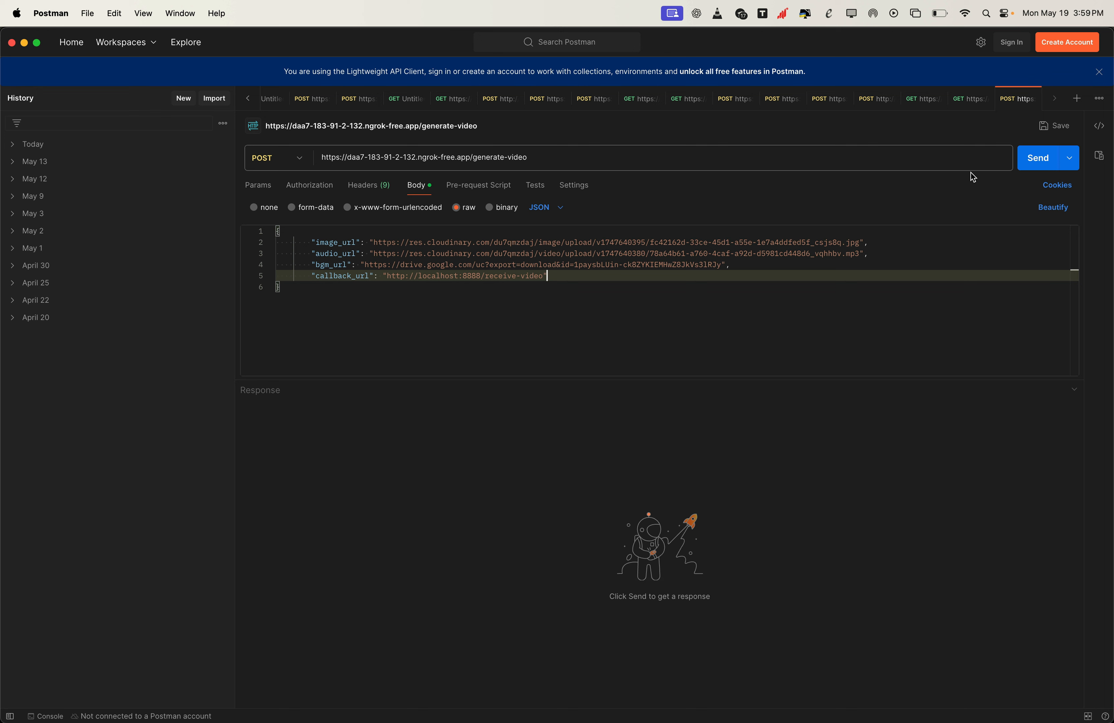
{"action": "left_click", "coordinate": [1024, 164]}
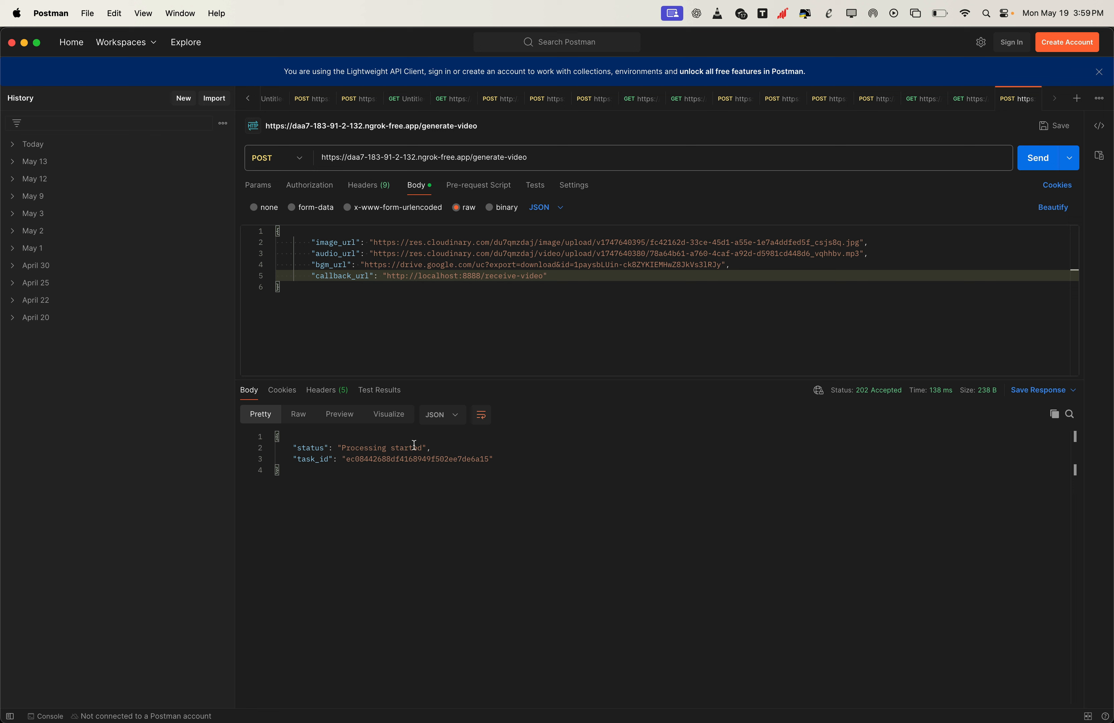
Copy the returned task_id, append it to the /check-status/ GET request's URL and send the request to read the status
{"action": "double_click", "coordinate": [394, 460]}
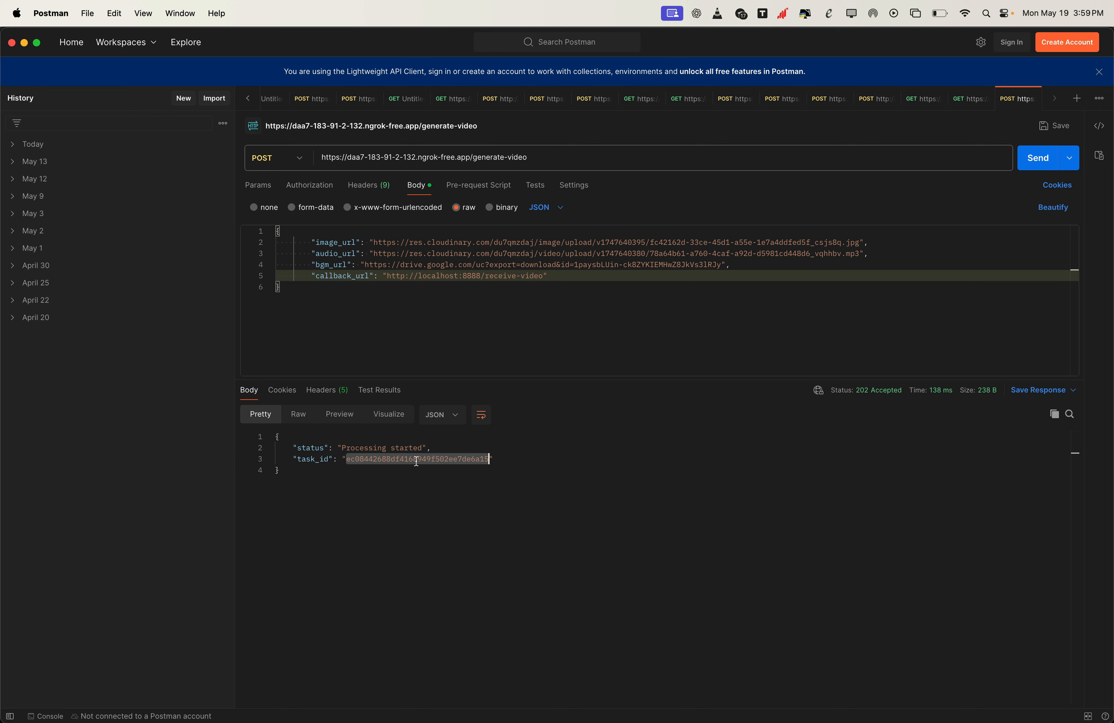
{"action": "left_click", "coordinate": [970, 99]}
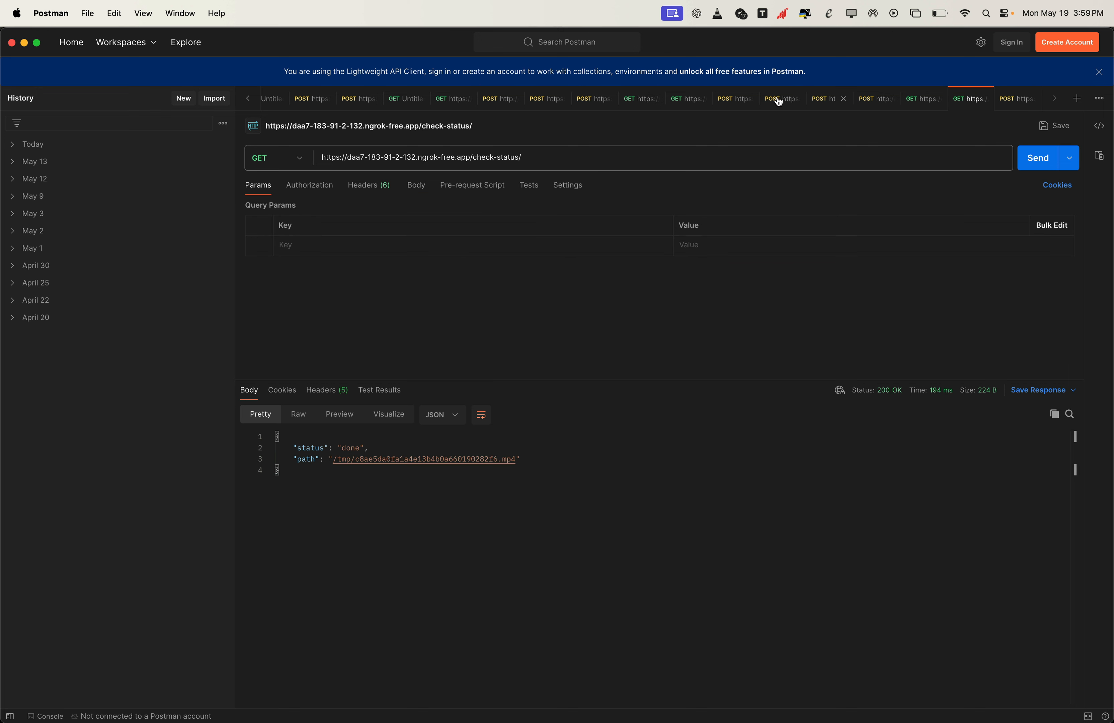
{"action": "left_click", "coordinate": [549, 156]}
{"action": "key", "text": "super+v"}
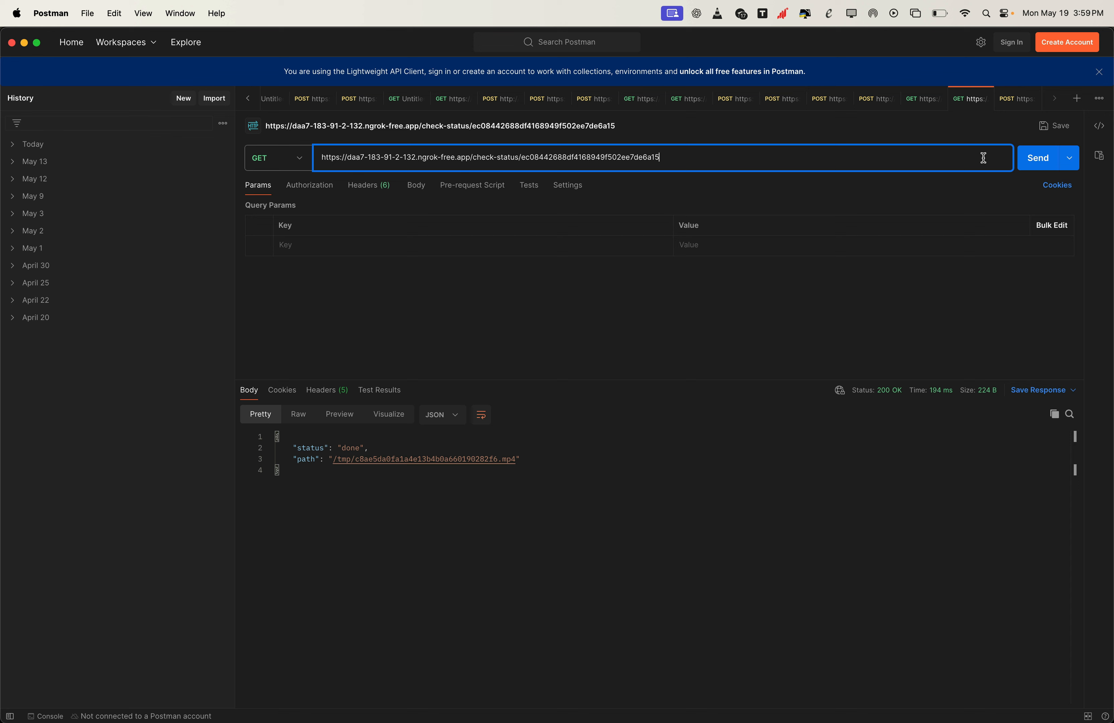
{"action": "left_click", "coordinate": [1019, 159]}
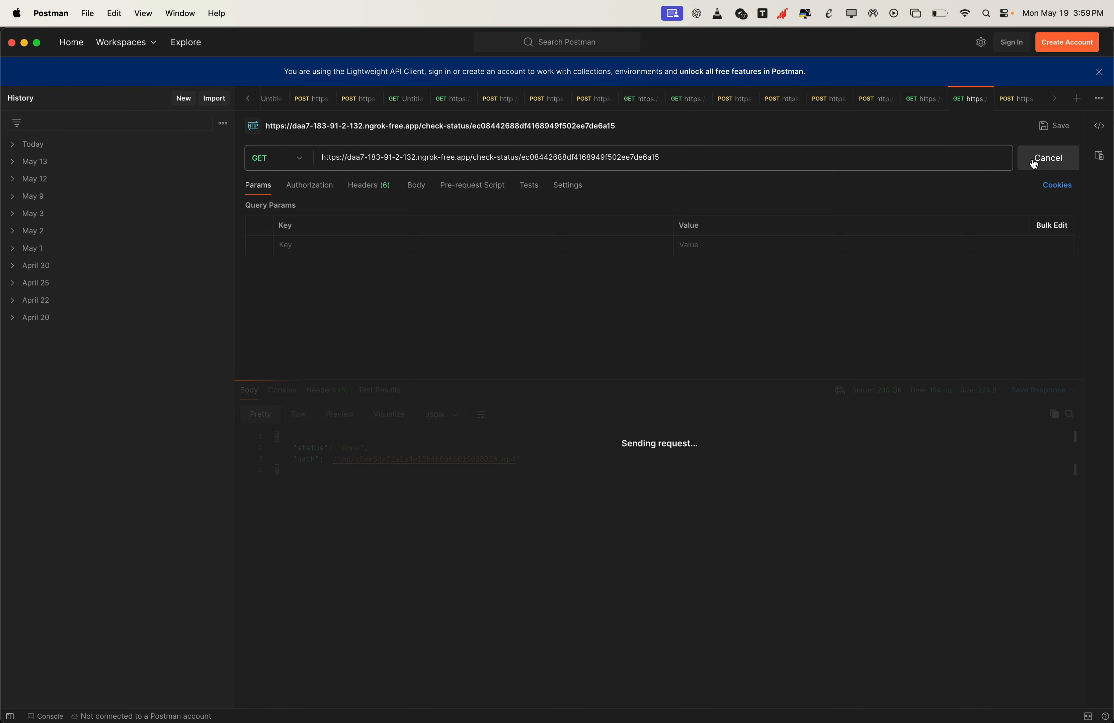
{"action": "left_click", "coordinate": [362, 448]}
{"action": "double_click", "coordinate": [363, 447]}
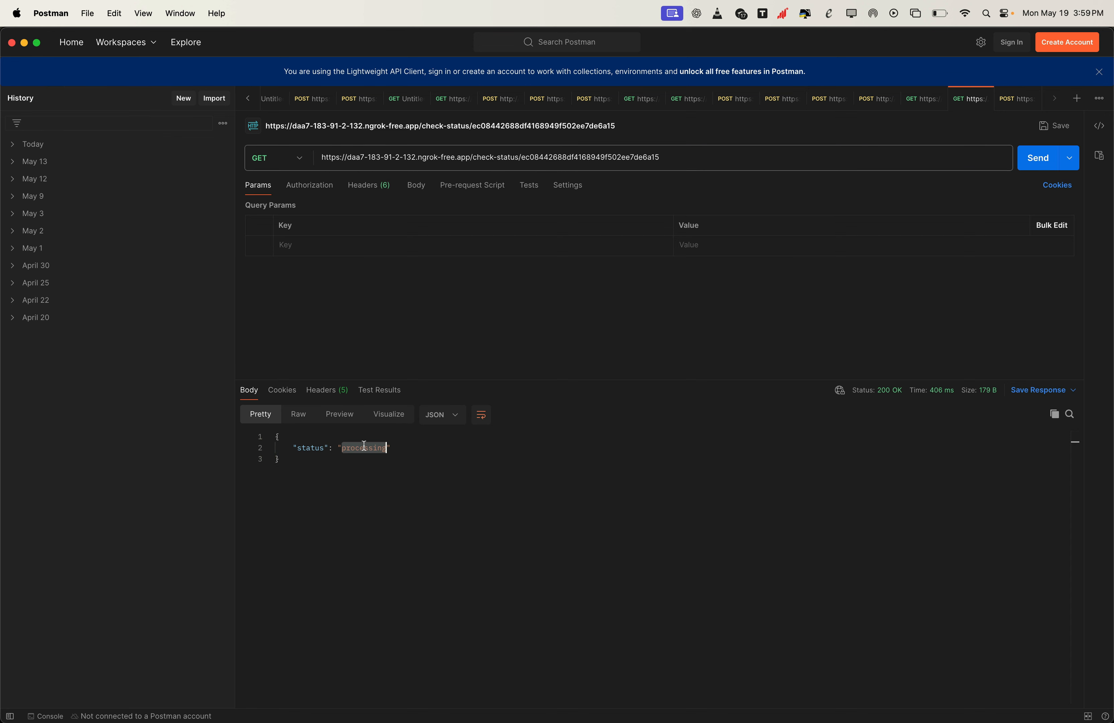
Check the API server's log in the VS Code python3.11 terminal, and resend the check-status request in Postman
{"action": "key", "text": "super+Tab"}
{"action": "left_click", "coordinate": [990, 474]}
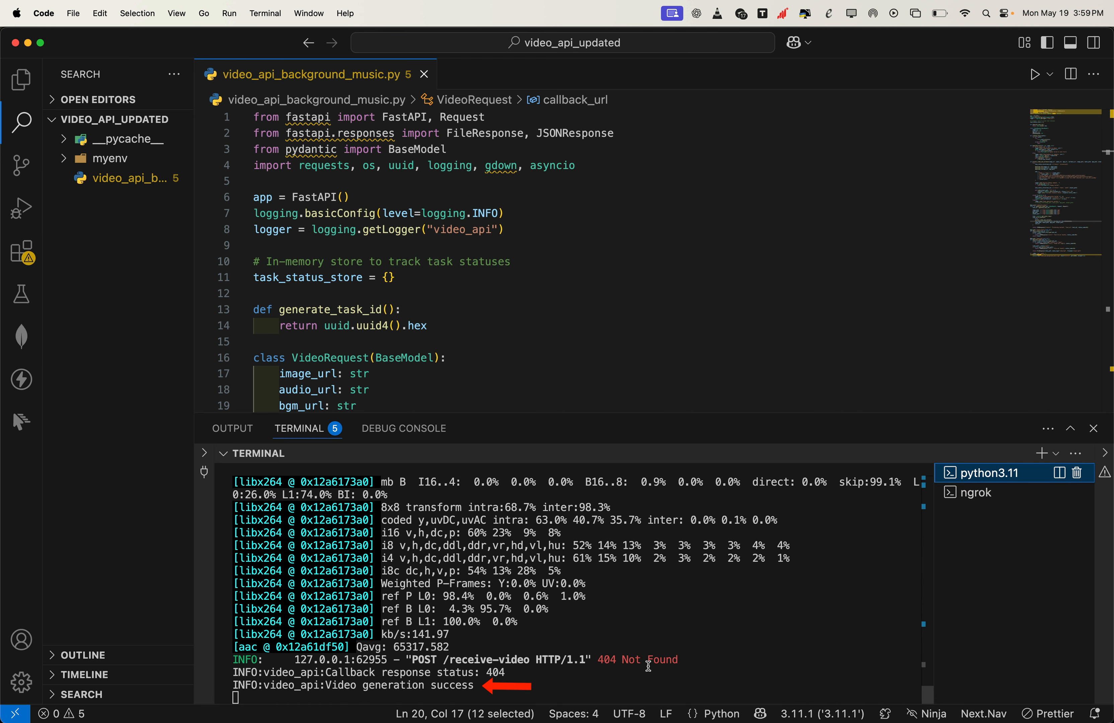
{"action": "key", "text": "super+Tab"}
{"action": "left_click", "coordinate": [1037, 168]}
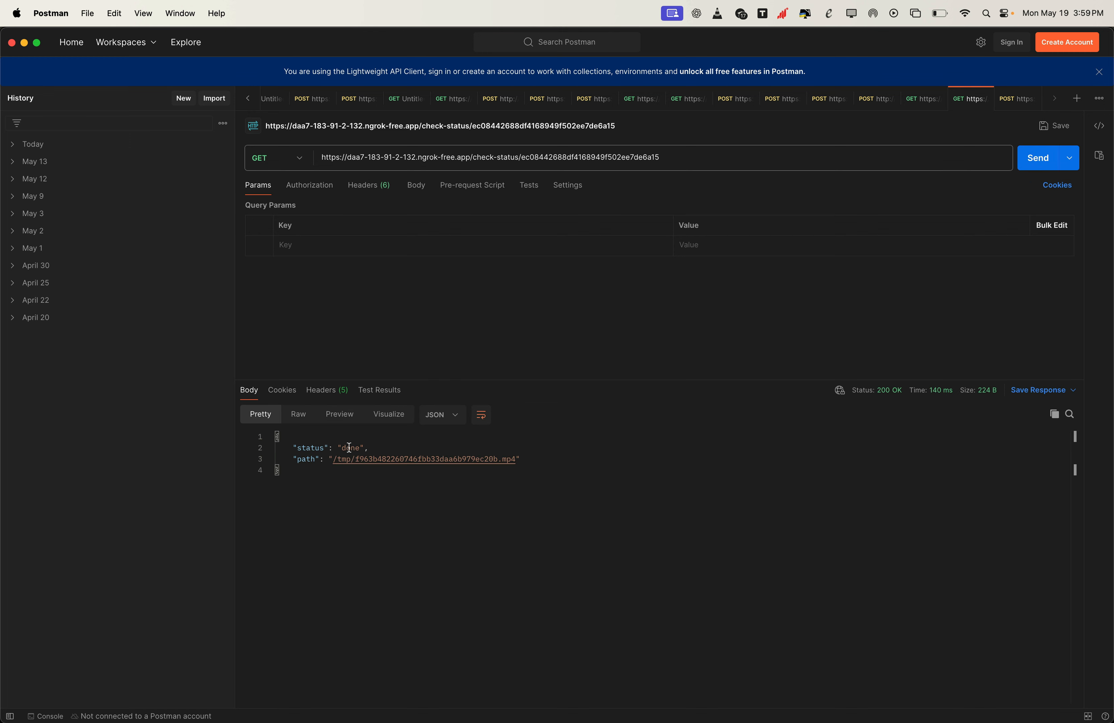
Copy the task ID from the check-status URL, append it to the /download/ GET request's URL and send the request
{"action": "double_click", "coordinate": [608, 157]}
{"action": "key", "text": "super+c"}
{"action": "left_click", "coordinate": [920, 99]}
{"action": "left_click", "coordinate": [552, 157]}
{"action": "key", "text": "super+v"}
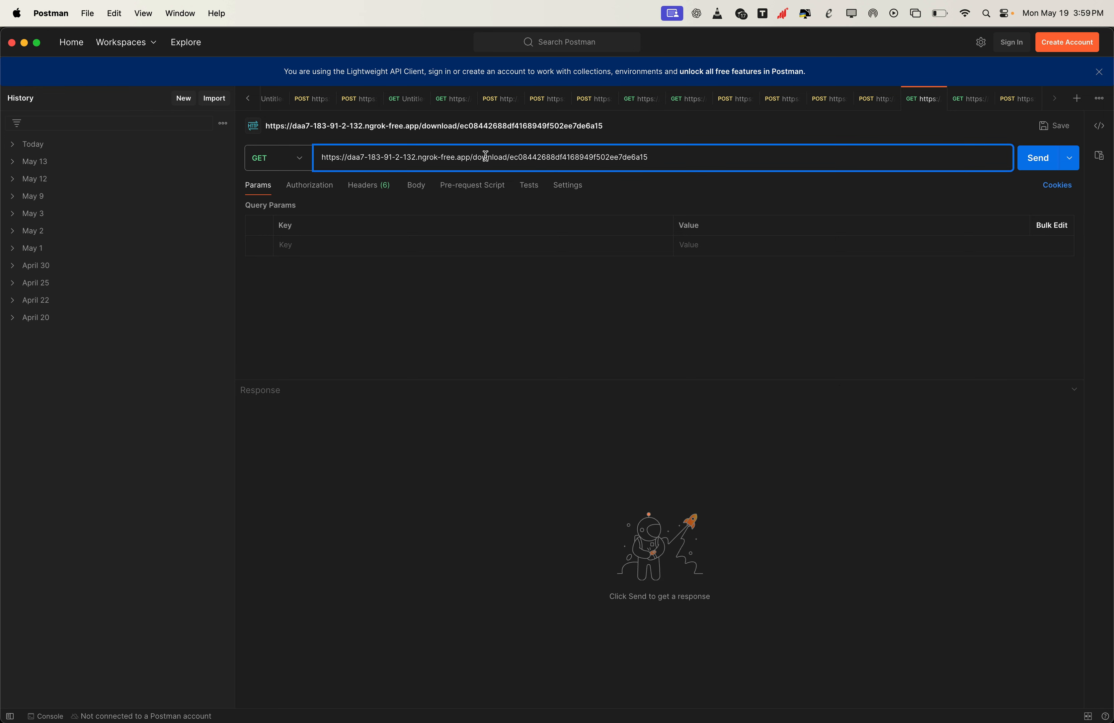
{"action": "left_click", "coordinate": [1031, 166]}
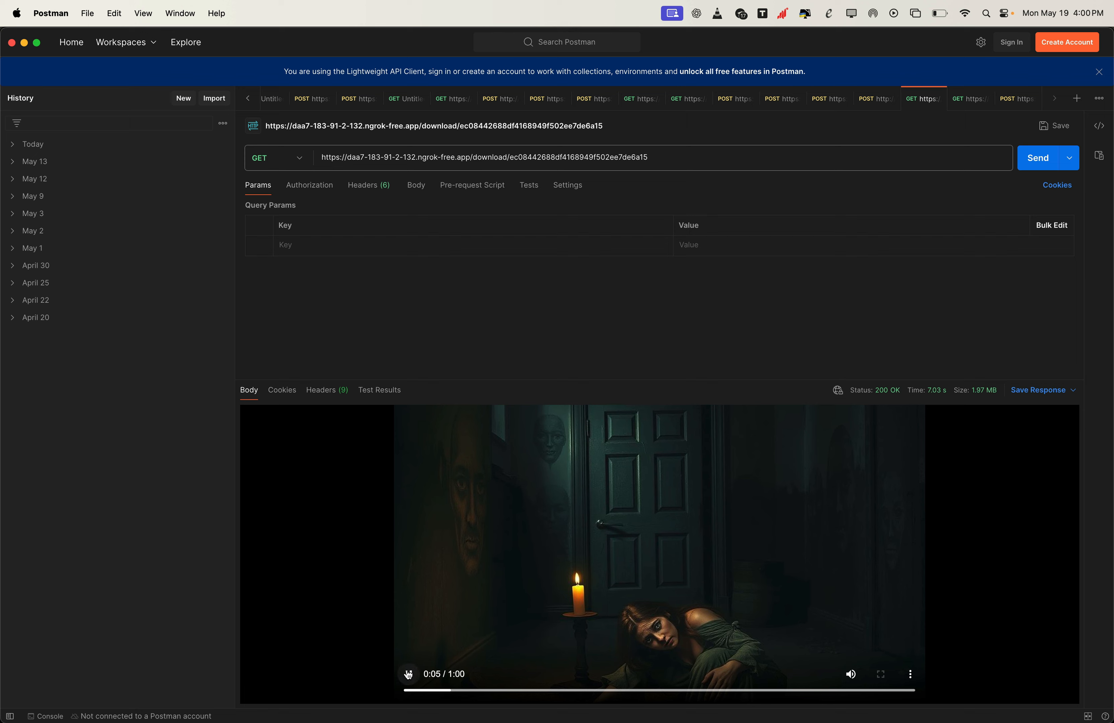
In the n8n workflow in Chrome, remove the connection between Render Video and YouTube and move the YouTube node well away from Render Video
{"action": "key", "text": "super+Tab"}
{"action": "scroll", "coordinate": [935, 375], "scroll_direction": "right", "scroll_amount": 7}
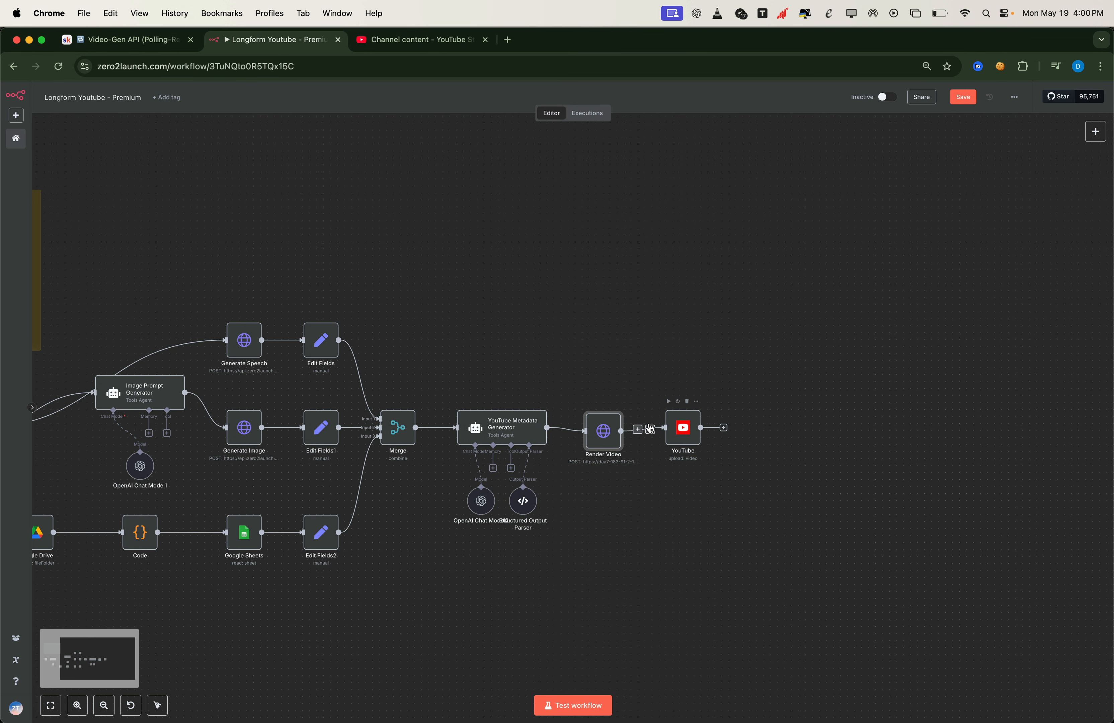
{"action": "left_click", "coordinate": [650, 429]}
{"action": "left_click_drag", "start_coordinate": [689, 428], "coordinate": [947, 428]}
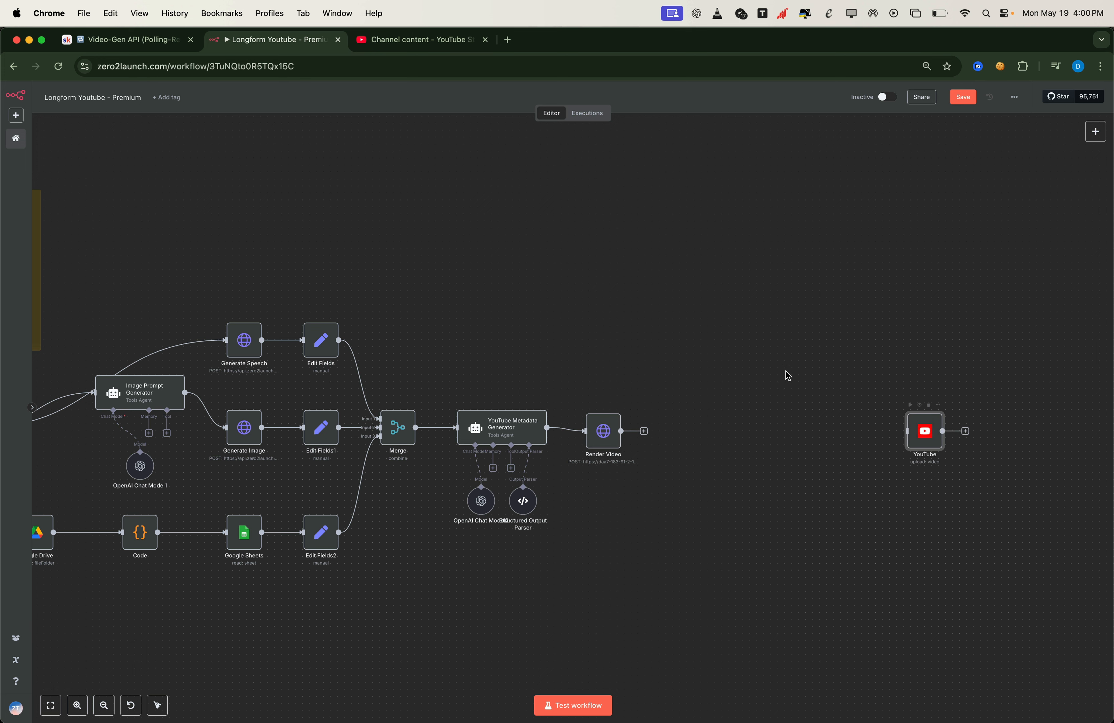
Add a body parameter to the Render Video node and name it callback_url, copied from the Postman request body
{"action": "double_click", "coordinate": [606, 436]}
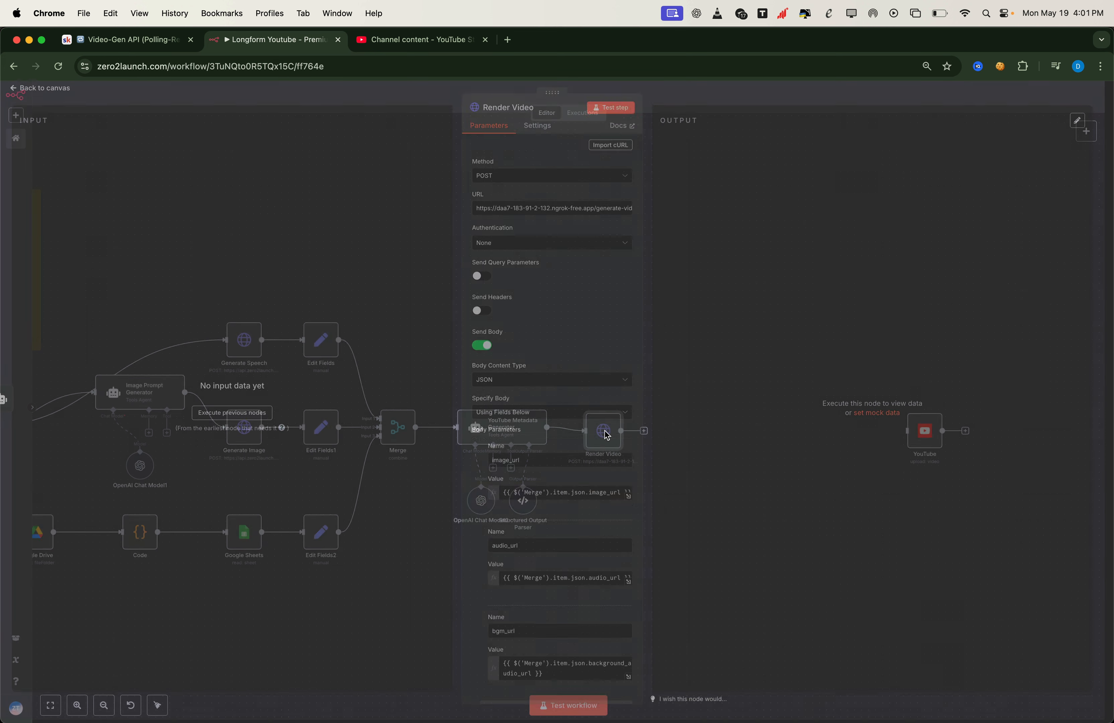
{"action": "scroll", "coordinate": [582, 461], "scroll_direction": "down", "scroll_amount": 10}
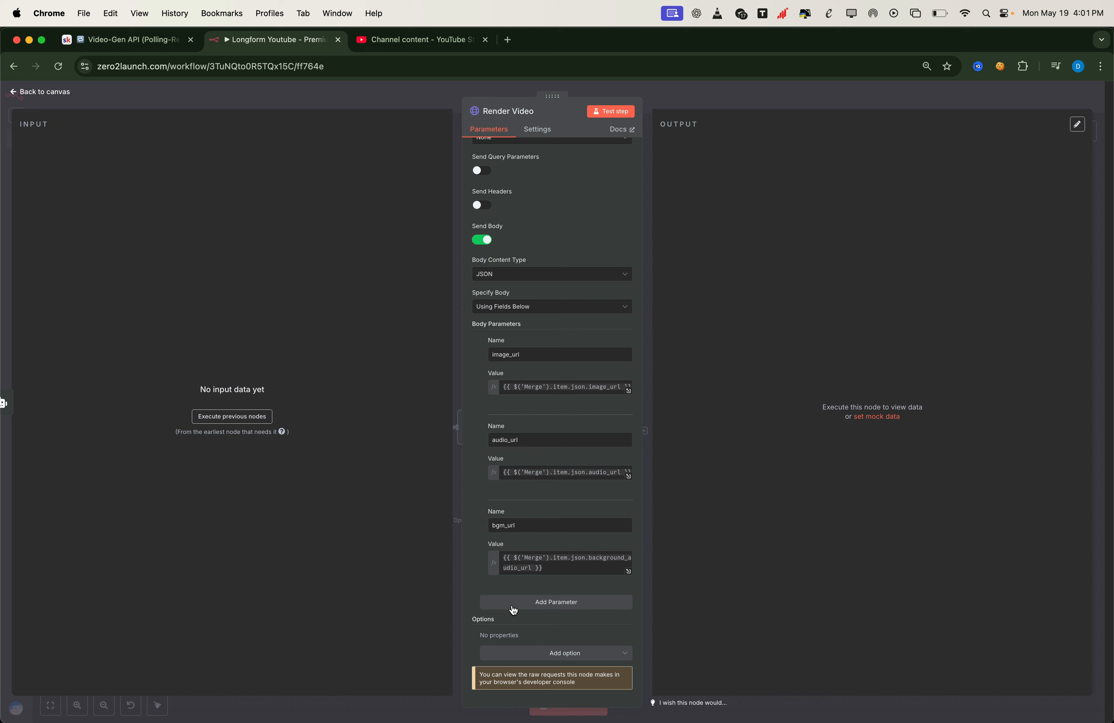
{"action": "left_click", "coordinate": [511, 607]}
{"action": "key", "text": "super+Tab"}
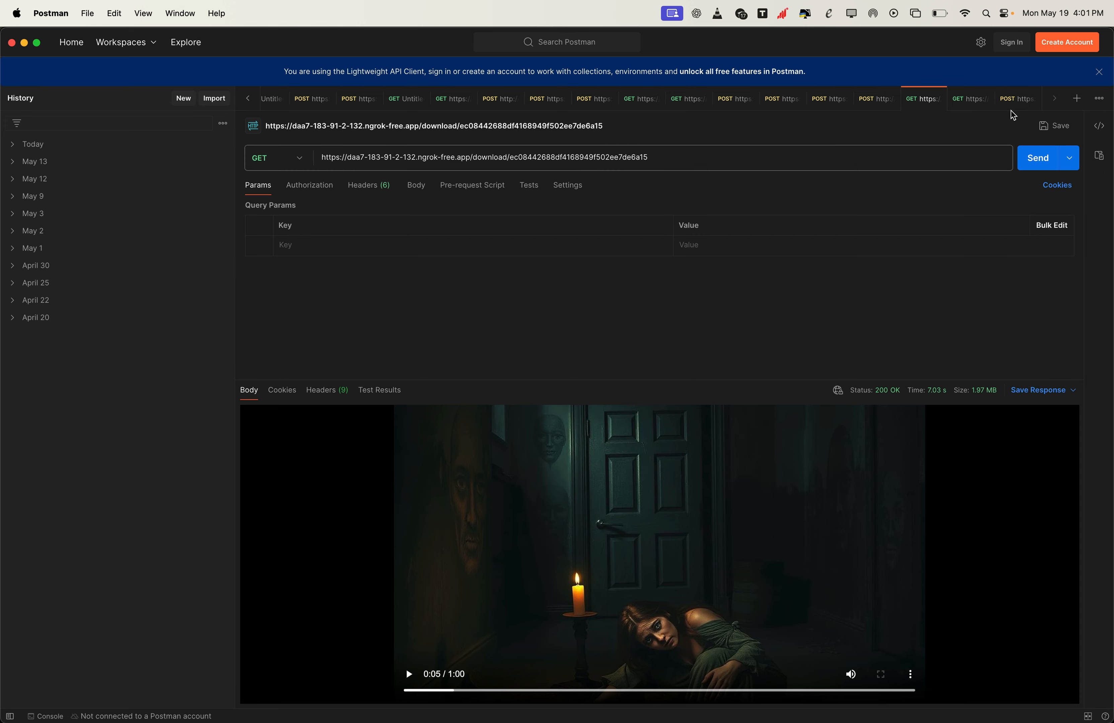
{"action": "left_click", "coordinate": [1014, 100]}
{"action": "double_click", "coordinate": [328, 277]}
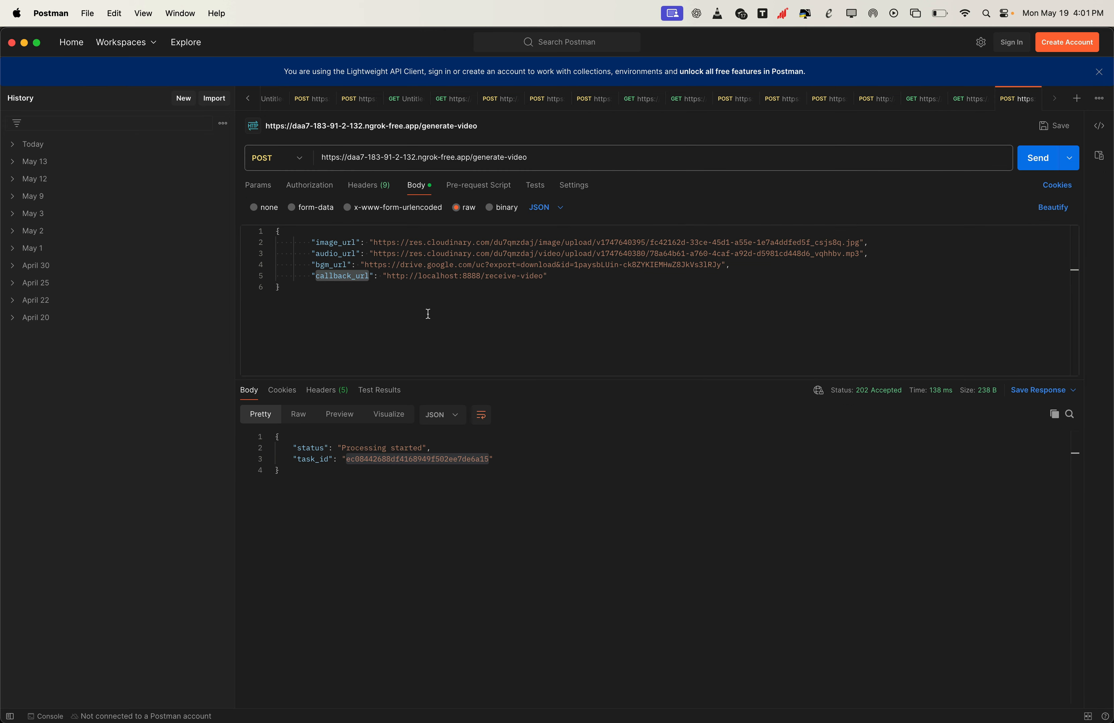
{"action": "key", "text": "super+c"}
{"action": "key", "text": "super+Tab"}
{"action": "key", "text": "super+v"}
{"action": "left_click", "coordinate": [530, 653]}
{"action": "key", "text": "super+Tab"}
{"action": "left_click_drag", "start_coordinate": [387, 276], "coordinate": [542, 275]}
{"action": "key", "text": "super+c"}
{"action": "key", "text": "super+Tab"}
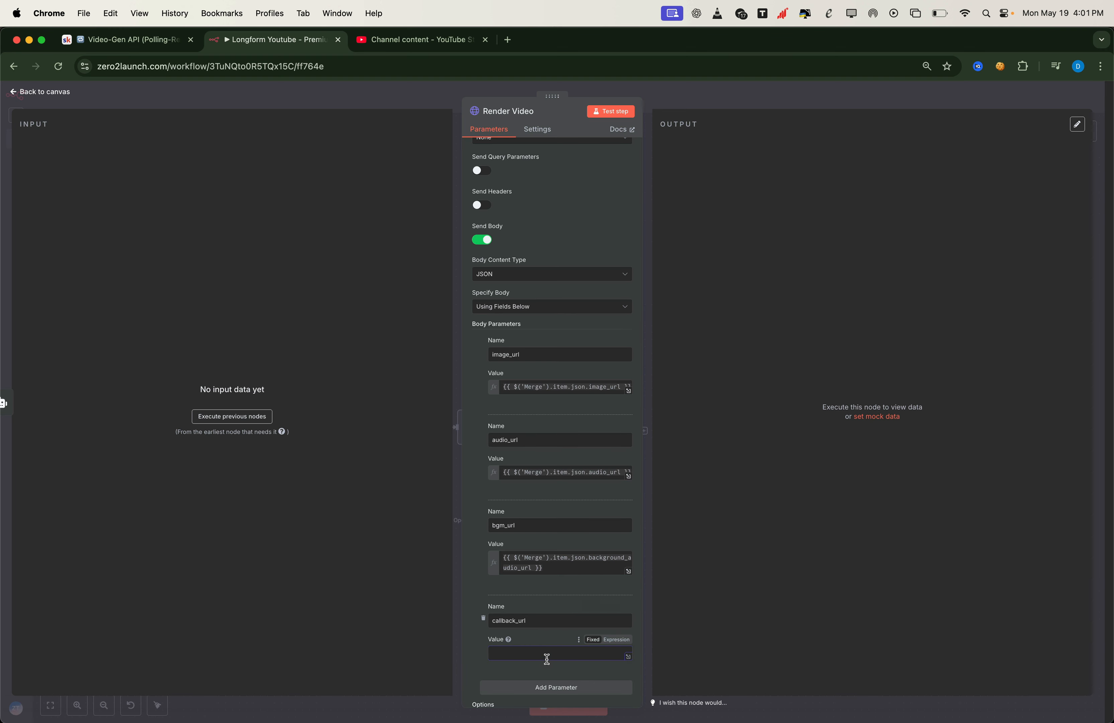
{"action": "key", "text": "super+v"}
{"action": "scroll", "coordinate": [566, 591], "scroll_direction": "up", "scroll_amount": 2}
{"action": "scroll", "coordinate": [566, 589], "scroll_direction": "up", "scroll_amount": 3}
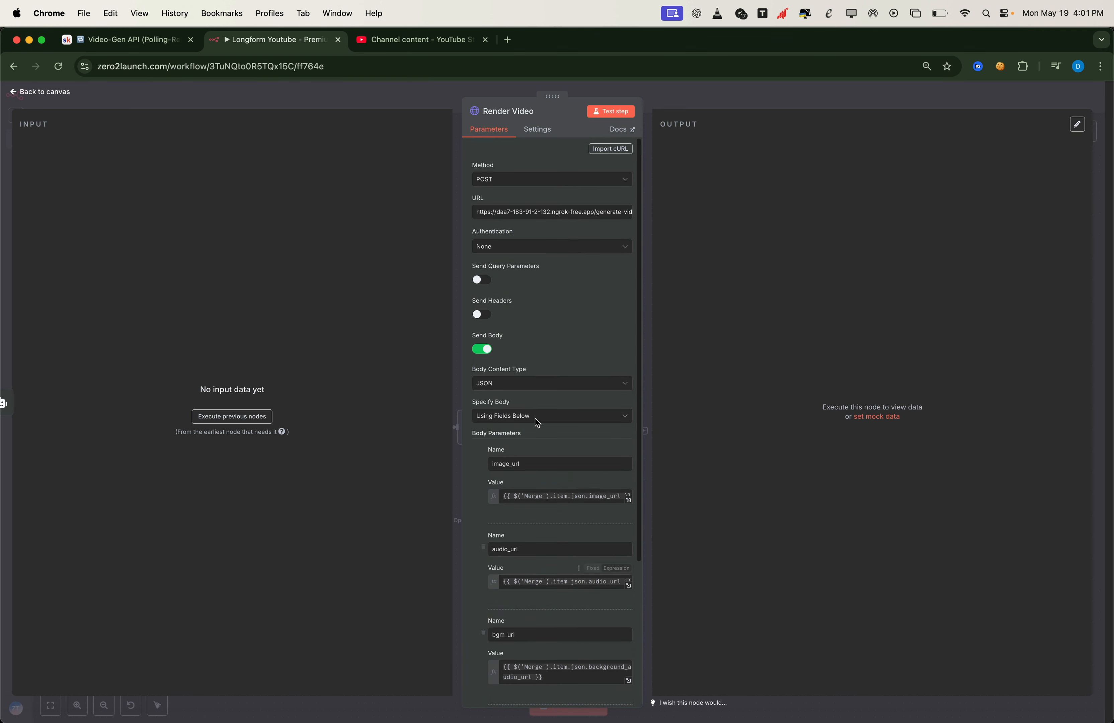
{"action": "left_click", "coordinate": [47, 92]}
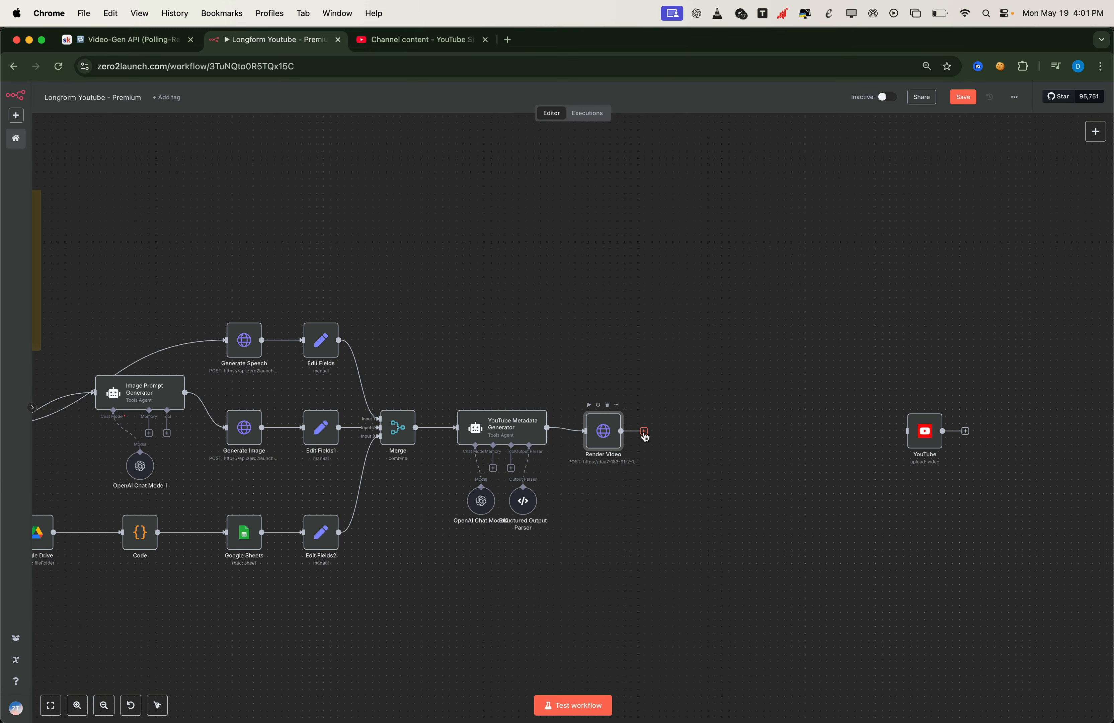
Paste the copied polling nodes, from Init Polling State through HTTP Request, into the workflow and move the YouTube node clear above them
{"action": "key", "text": "super+v"}
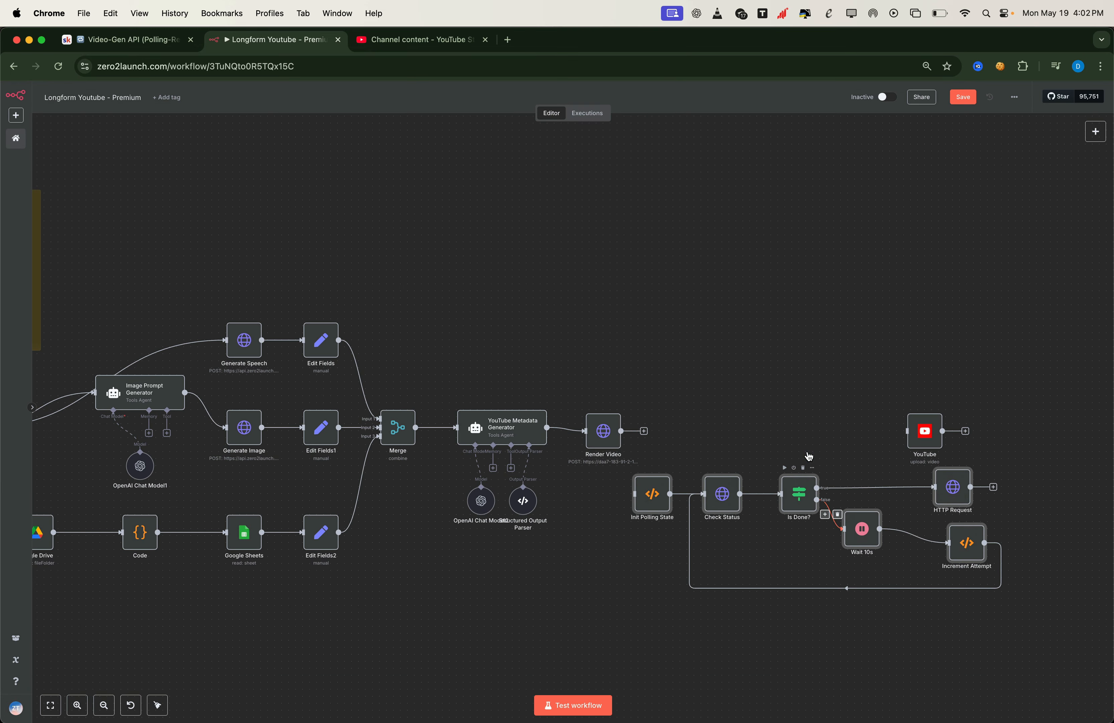
{"action": "scroll", "coordinate": [835, 451], "scroll_direction": "down", "scroll_amount": 3}
{"action": "left_click_drag", "start_coordinate": [814, 339], "coordinate": [917, 275]}
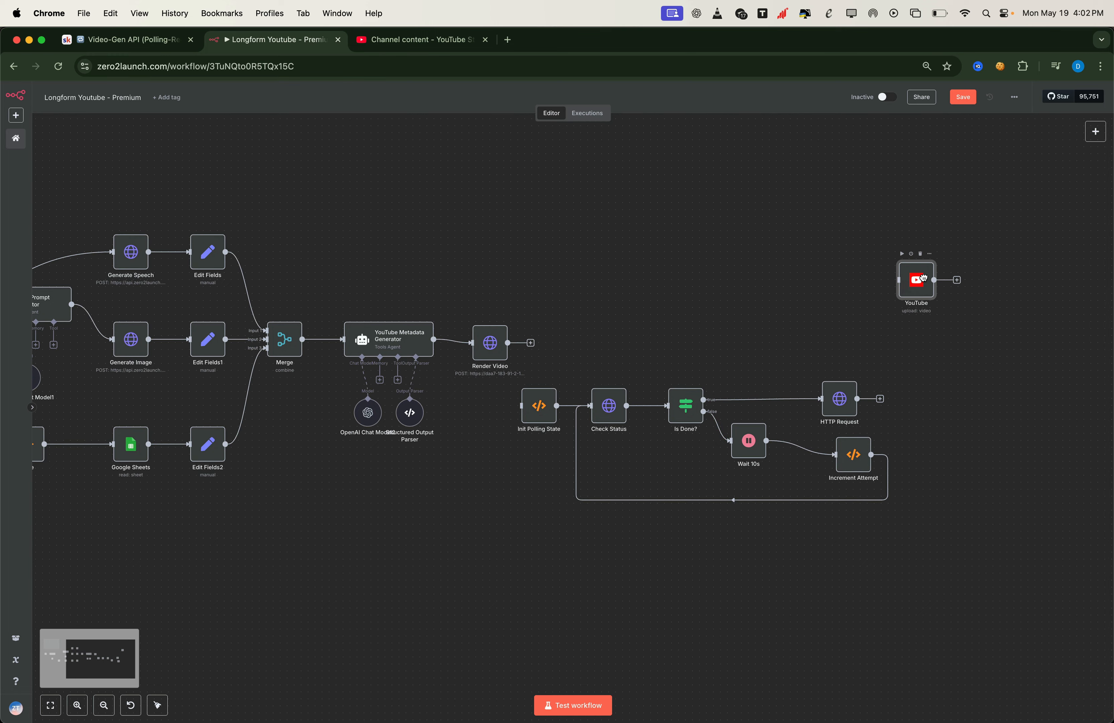
Move the polling loop nodes in line with Render Video and connect Render Video's output to Init Polling State
{"action": "left_click_drag", "start_coordinate": [504, 389], "coordinate": [950, 526]}
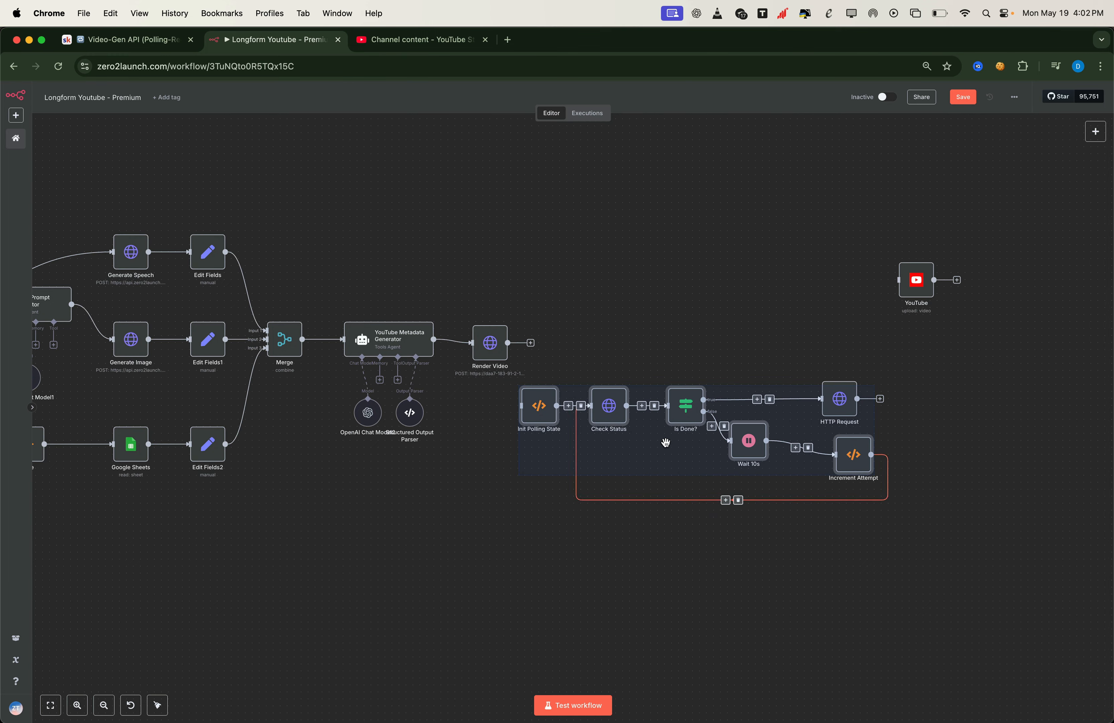
{"action": "left_click_drag", "start_coordinate": [614, 415], "coordinate": [652, 354]}
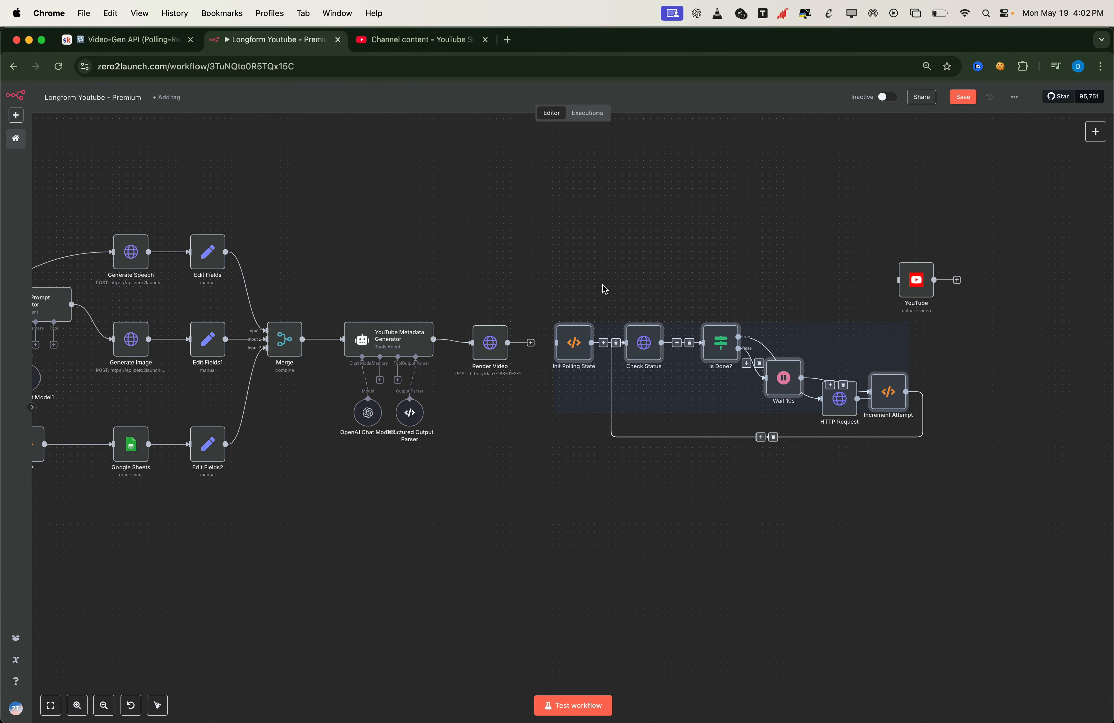
{"action": "left_click", "coordinate": [605, 300]}
{"action": "left_click_drag", "start_coordinate": [536, 346], "coordinate": [556, 341]}
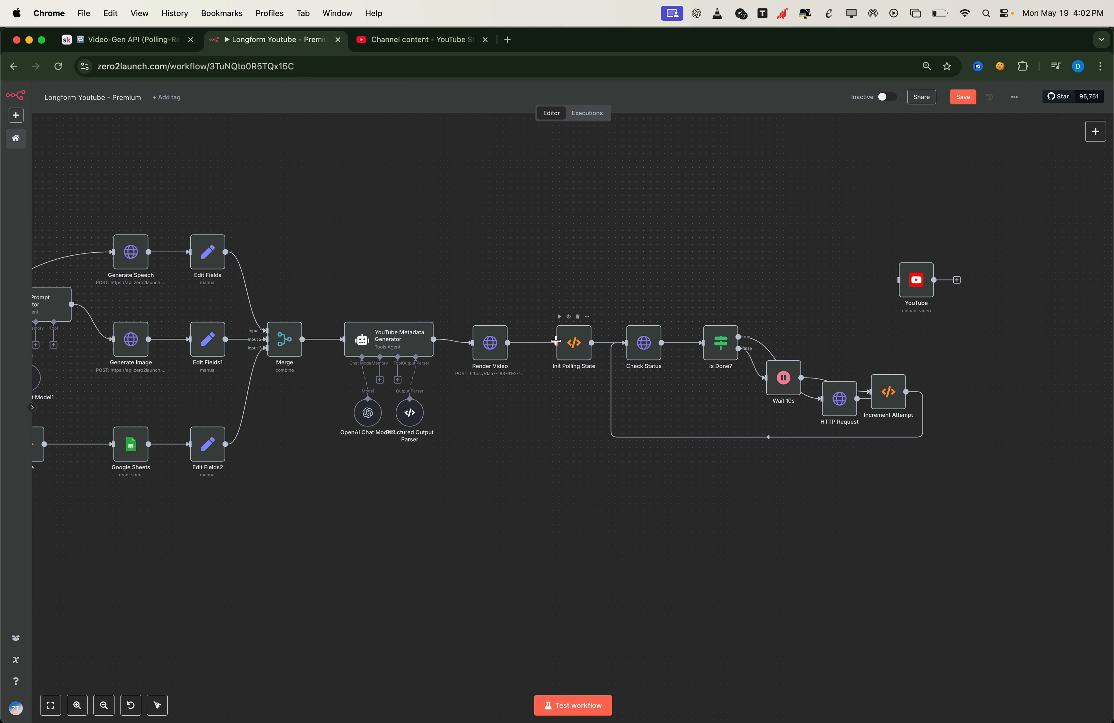
Examine the task_id and attempt fields in the Init Polling State code and compare task_id with the generate-video response in Postman
{"action": "double_click", "coordinate": [573, 350]}
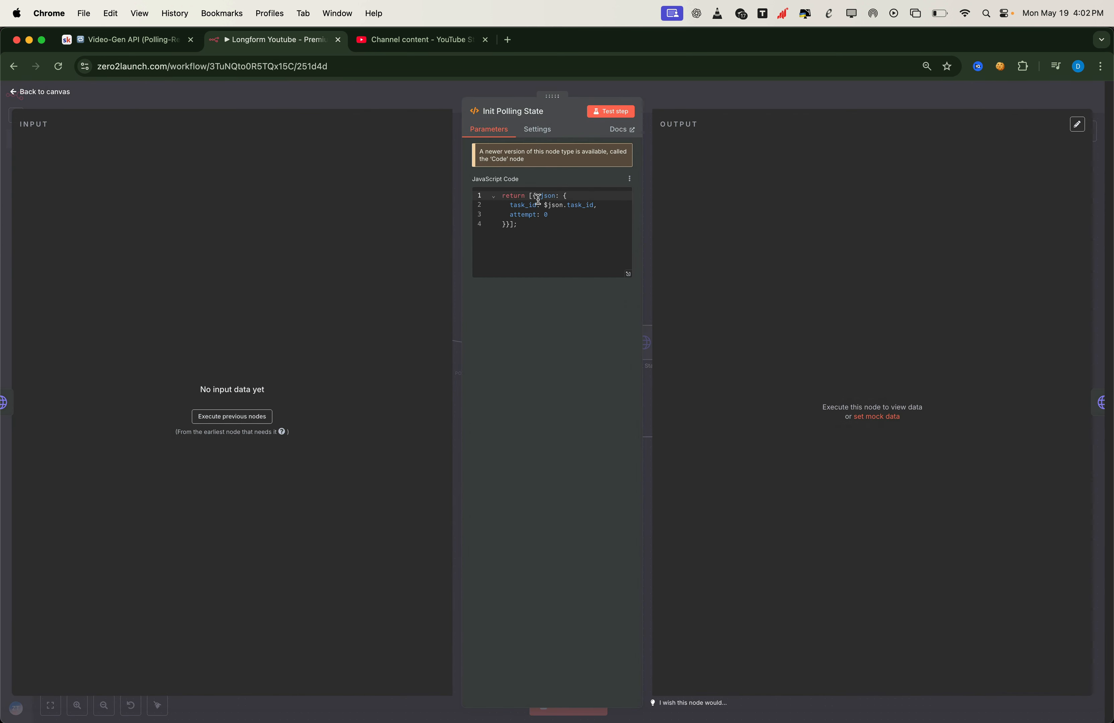
{"action": "double_click", "coordinate": [525, 206]}
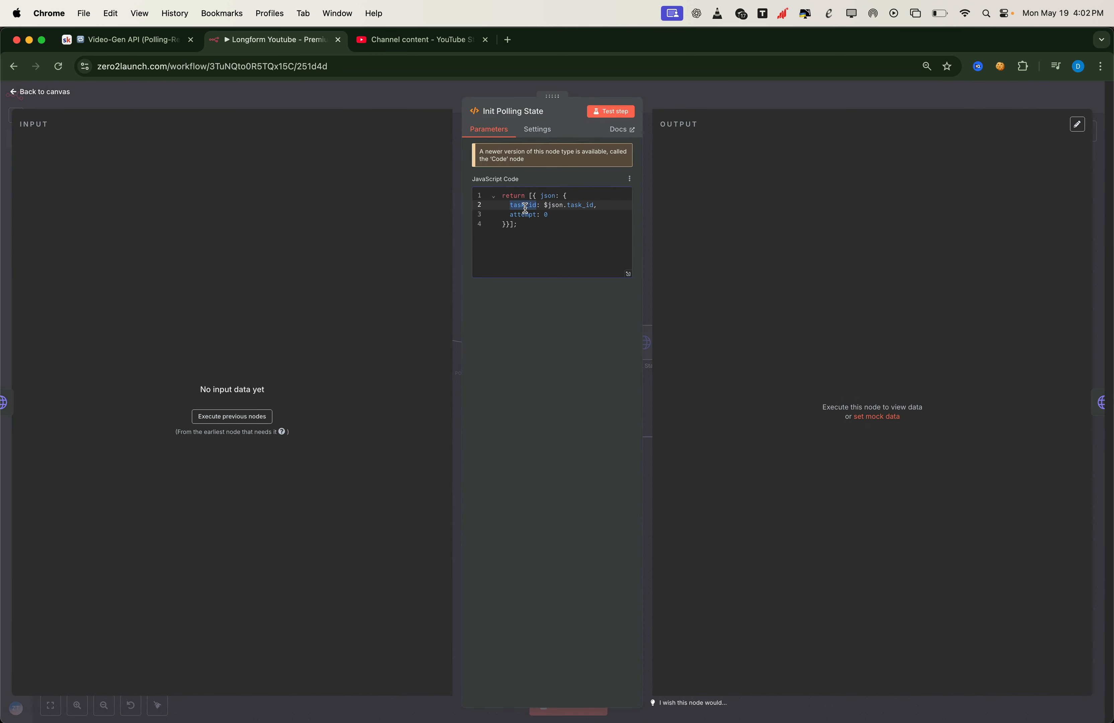
{"action": "double_click", "coordinate": [587, 205]}
{"action": "key", "text": "super+Tab"}
{"action": "double_click", "coordinate": [312, 459]}
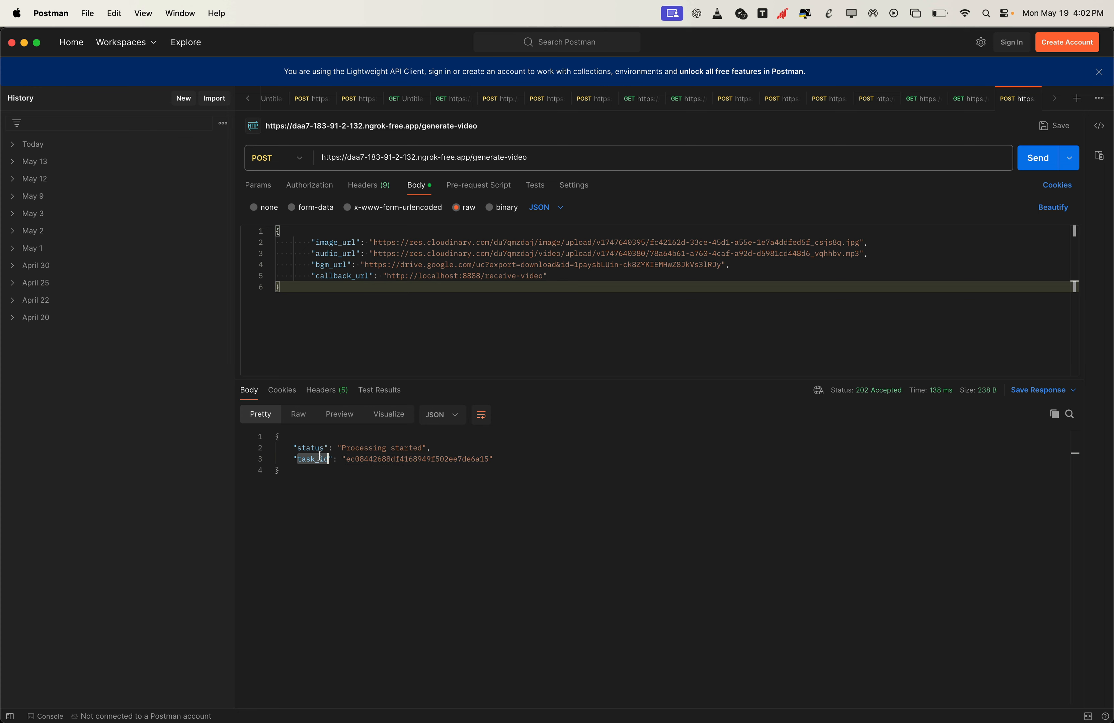
{"action": "double_click", "coordinate": [377, 458]}
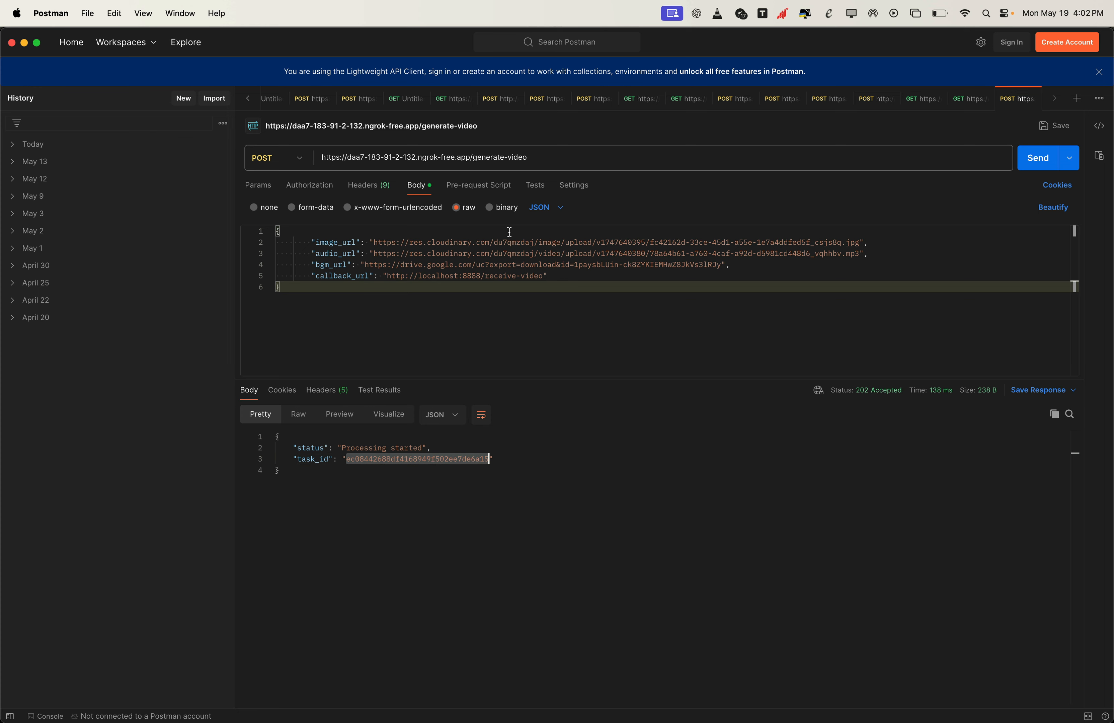
{"action": "key", "text": "super+Tab"}
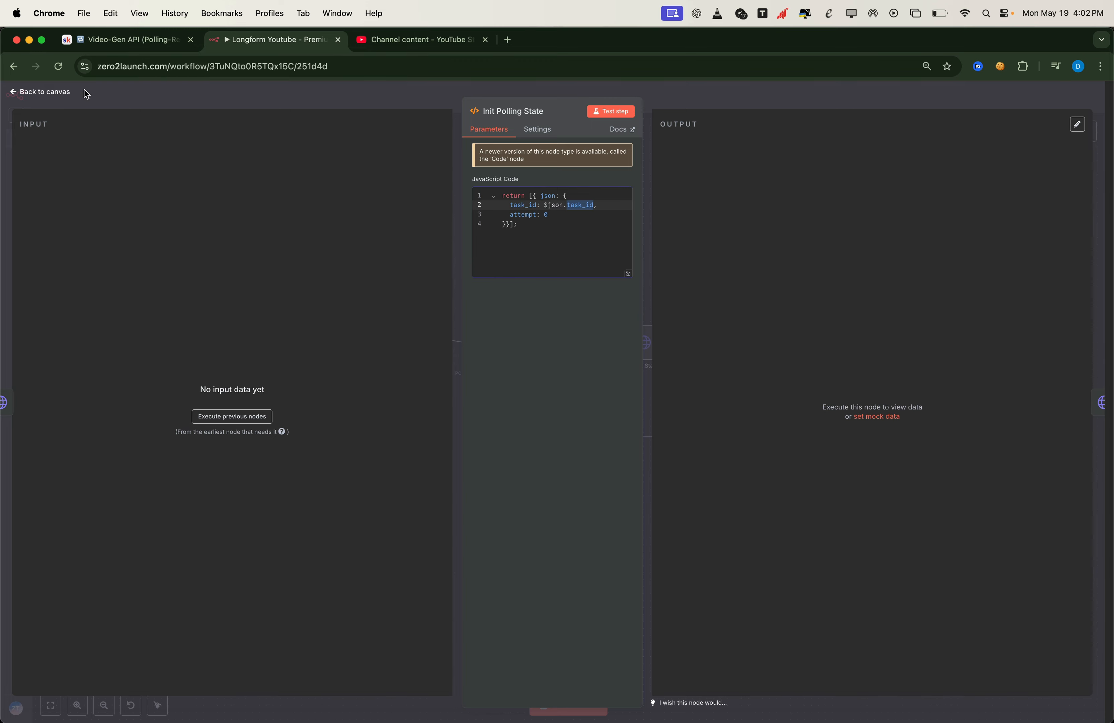
{"action": "left_click", "coordinate": [64, 92]}
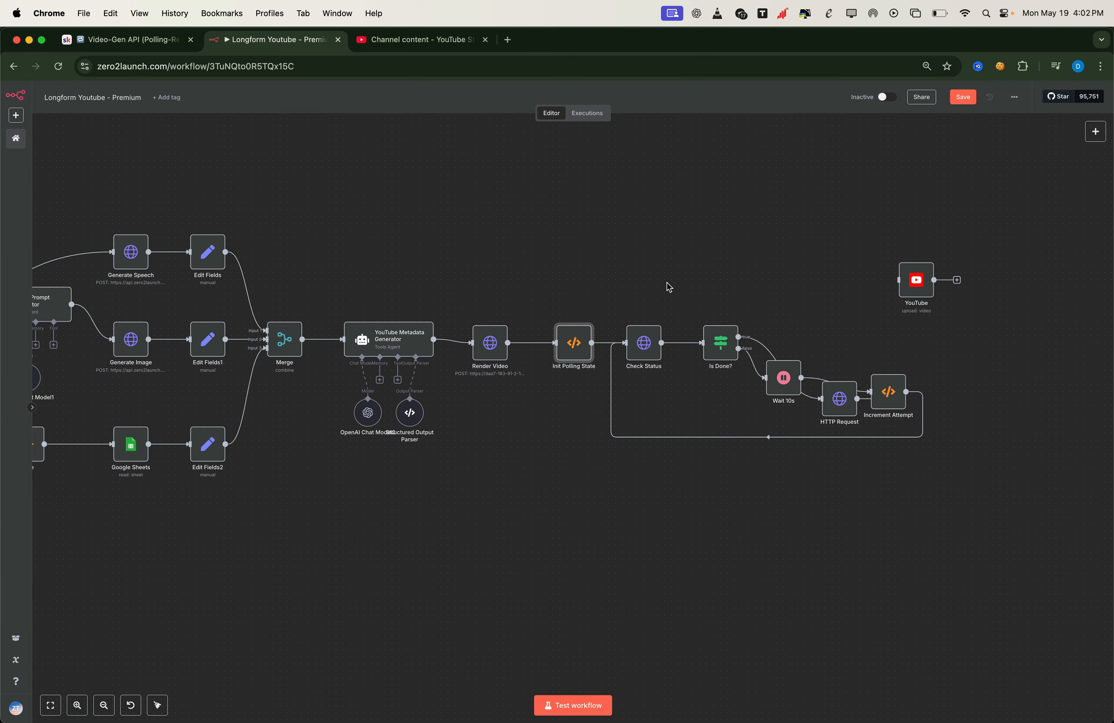
Examine the Check Status node's request URL and the Is Done? node's status condition, and return to the canvas
{"action": "double_click", "coordinate": [643, 342]}
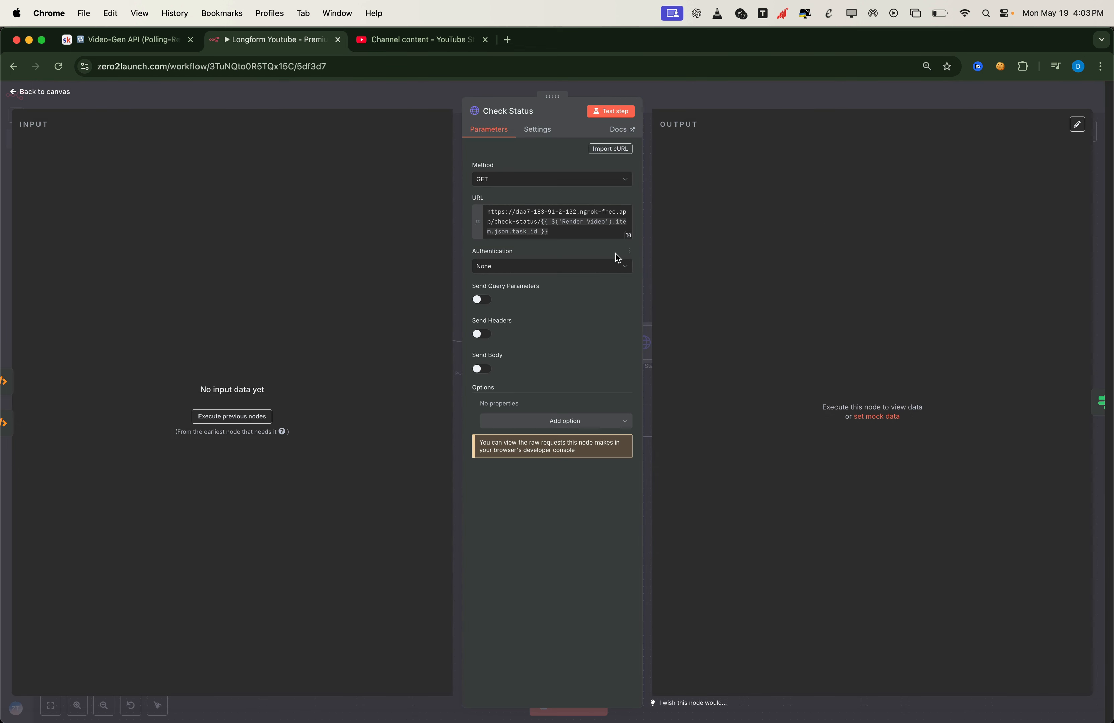
{"action": "left_click", "coordinate": [71, 94]}
{"action": "double_click", "coordinate": [721, 347]}
{"action": "double_click", "coordinate": [439, 172]}
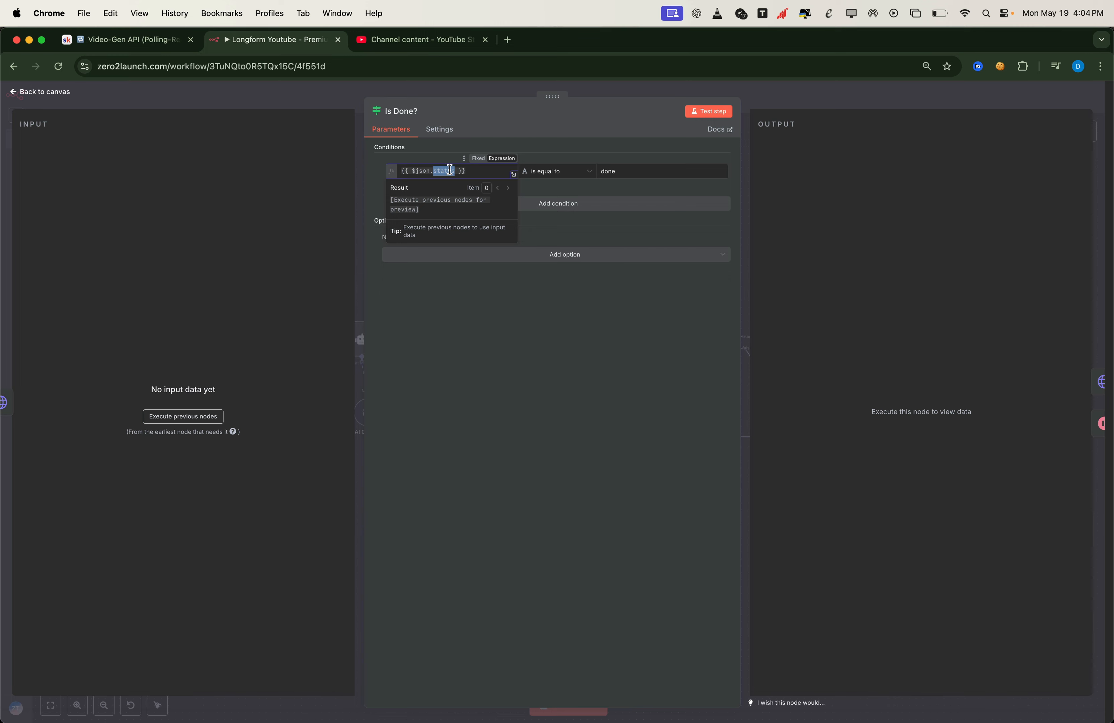
{"action": "left_click", "coordinate": [70, 92]}
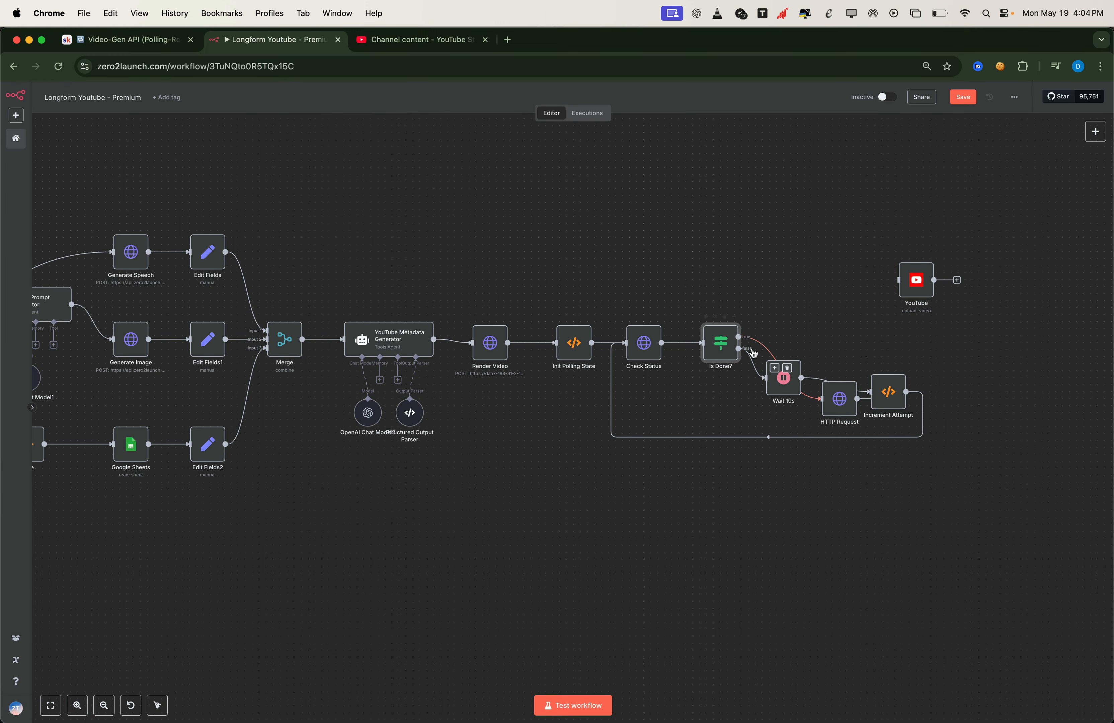
Move the HTTP Request node up beside Is Done?'s true output and compare its download URL with the download request in Postman
{"action": "left_click_drag", "start_coordinate": [849, 407], "coordinate": [834, 341]}
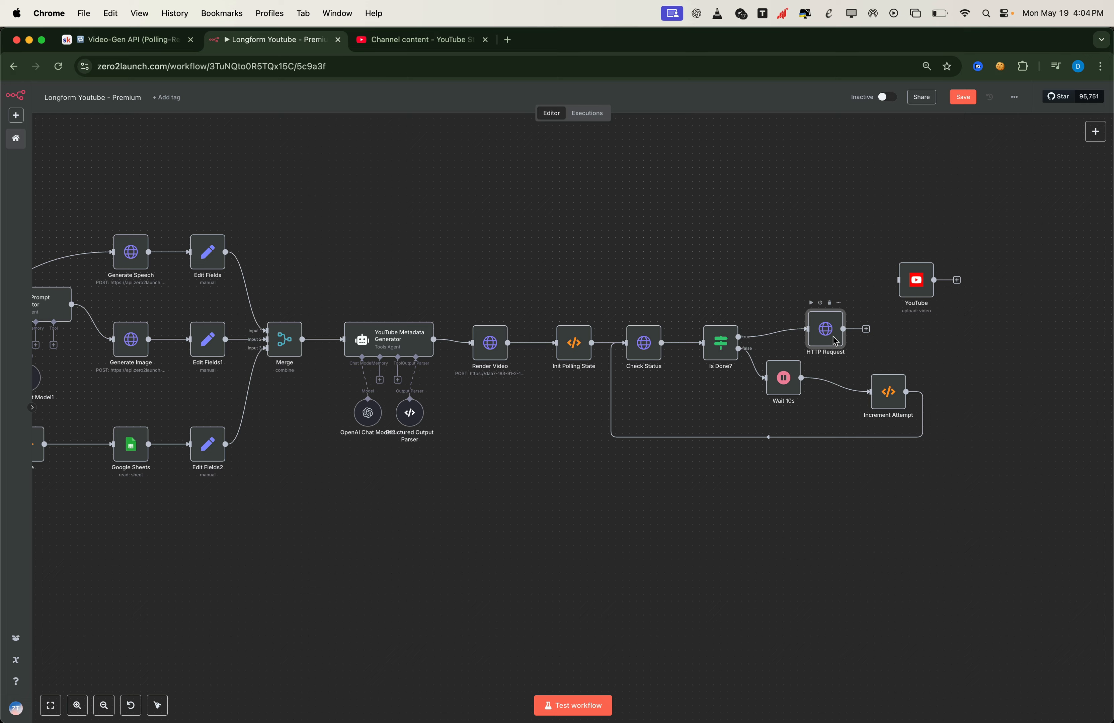
{"action": "double_click", "coordinate": [834, 342]}
{"action": "left_click", "coordinate": [559, 226]}
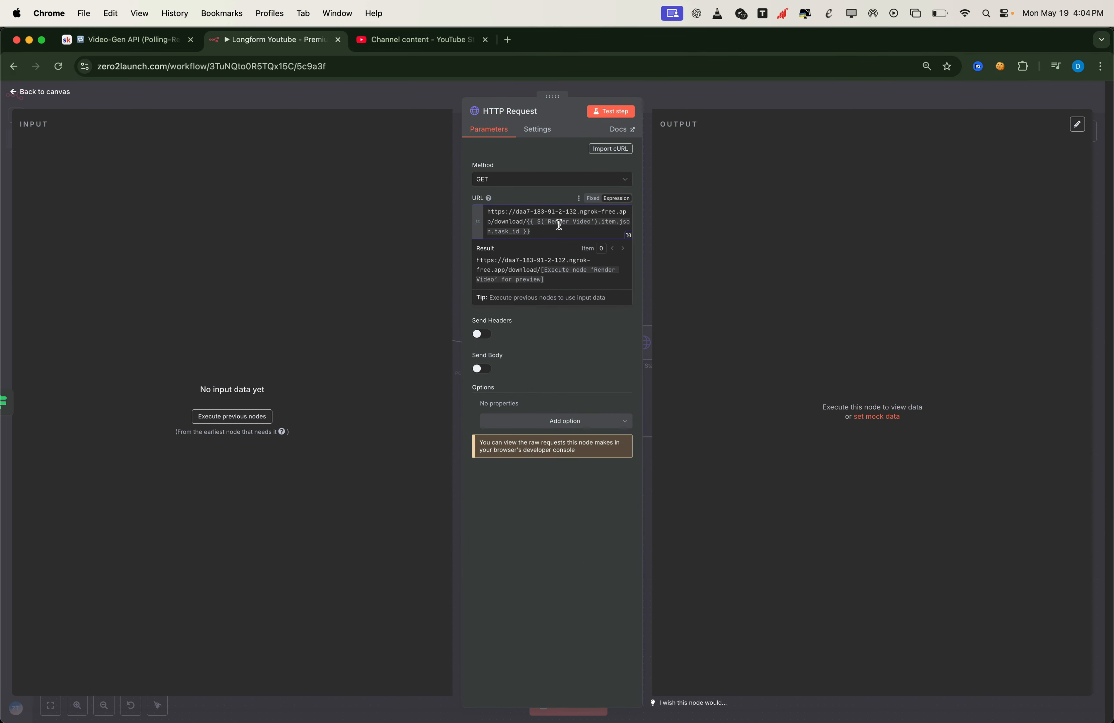
{"action": "double_click", "coordinate": [522, 221]}
{"action": "key", "text": "super+Tab"}
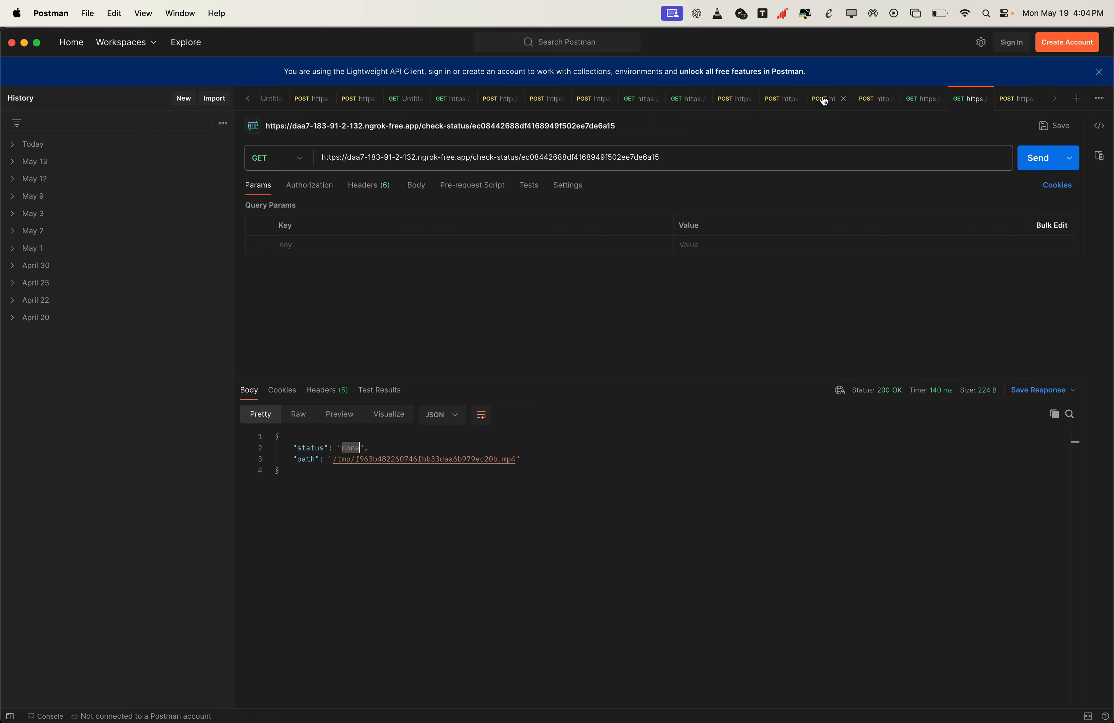
{"action": "left_click", "coordinate": [911, 98]}
{"action": "left_click", "coordinate": [478, 151]}
{"action": "left_click", "coordinate": [484, 154]}
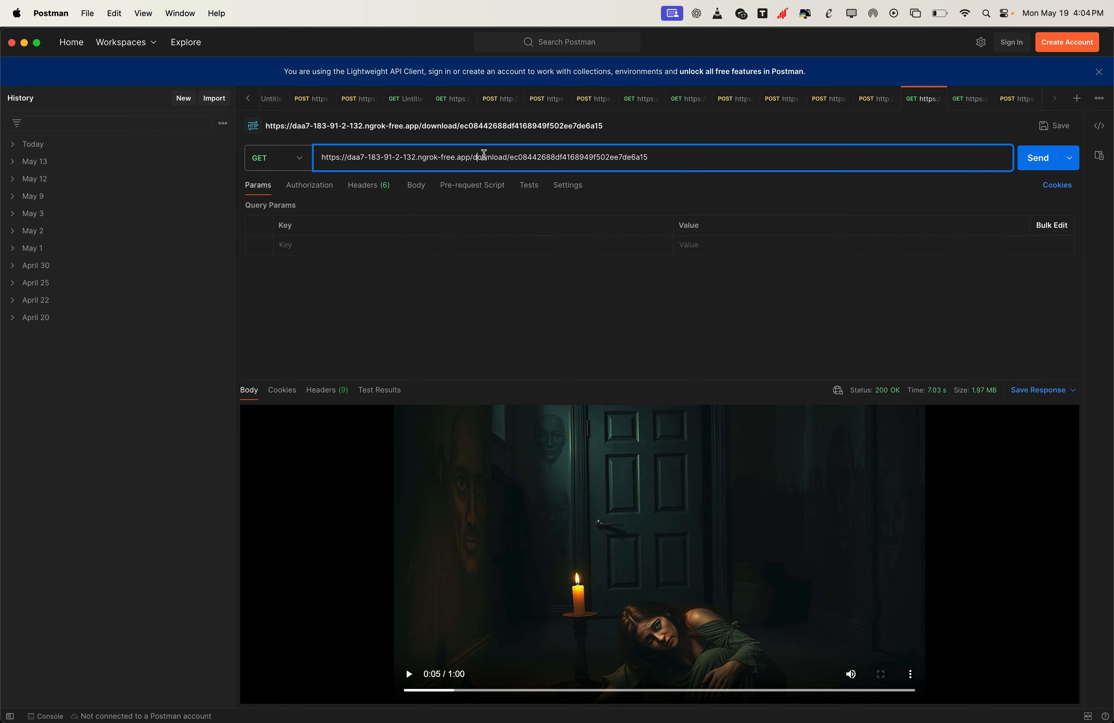
{"action": "key", "text": "super+Tab"}
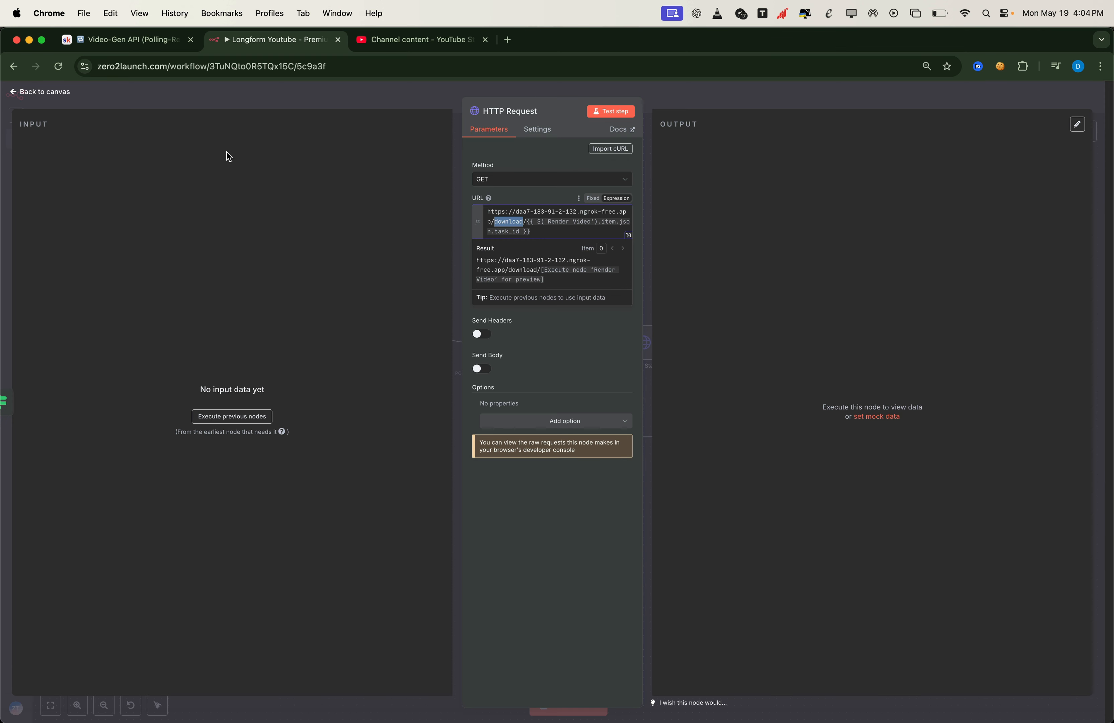
{"action": "left_click", "coordinate": [65, 97]}
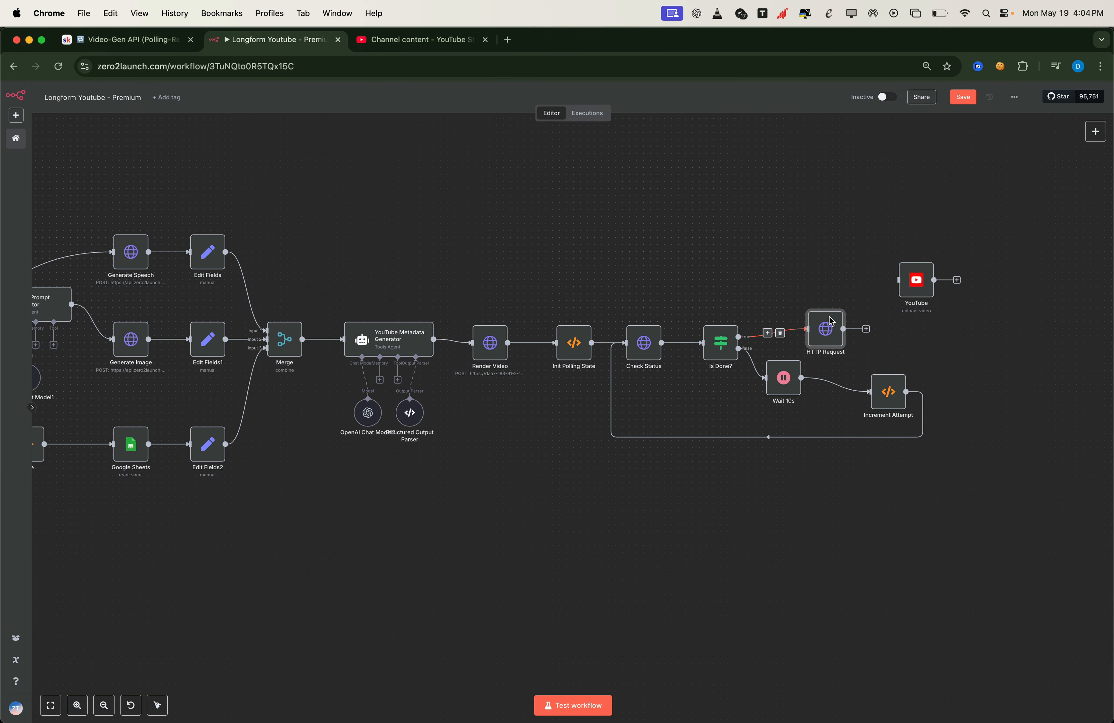
Connect the HTTP Request node's output to the YouTube node and rename the HTTP Request node Download Video
{"action": "left_click_drag", "start_coordinate": [865, 328], "coordinate": [896, 281]}
{"action": "double_click", "coordinate": [837, 326]}
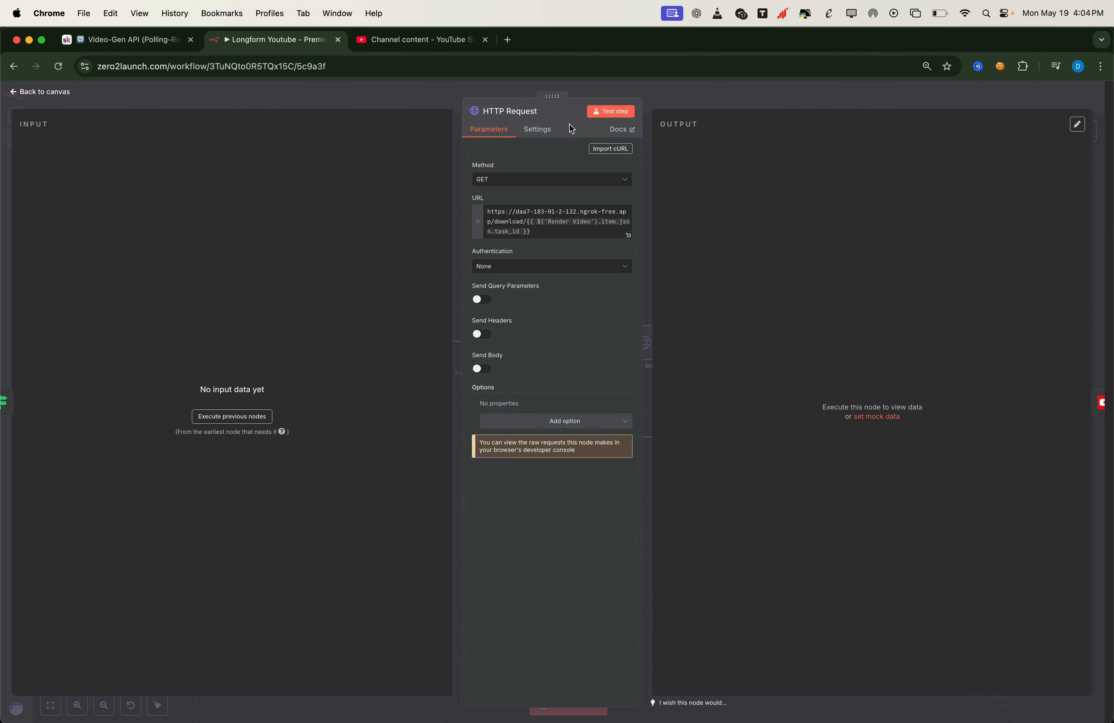
{"action": "left_click", "coordinate": [543, 111]}
{"action": "type", "text": "Dow"}
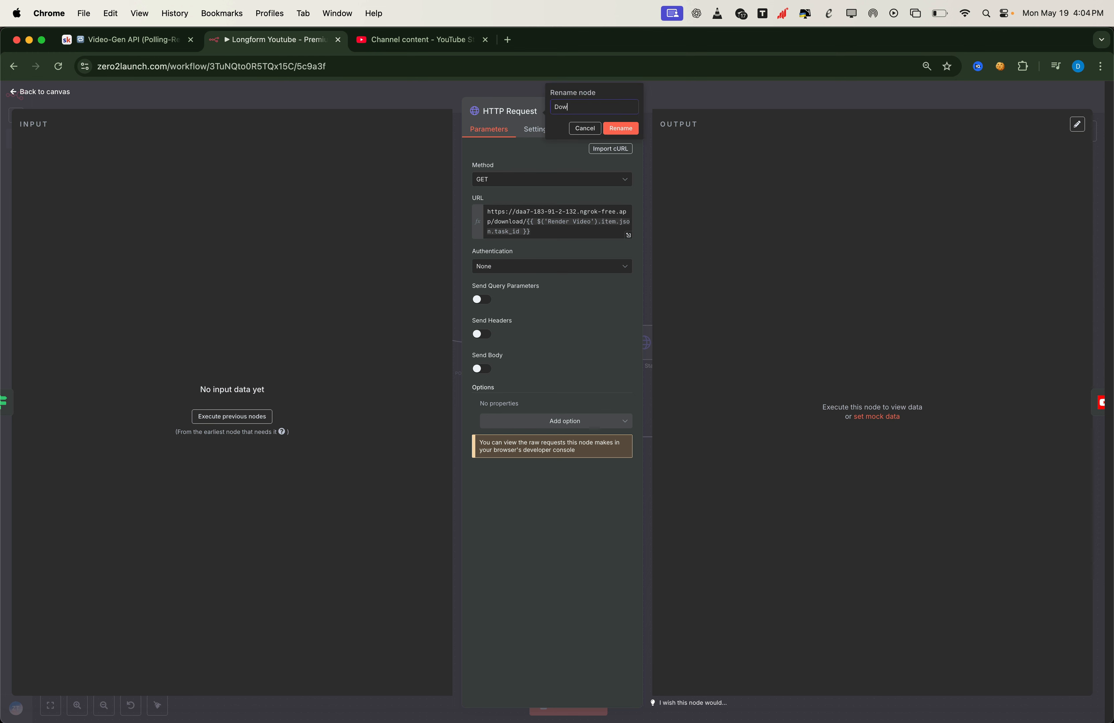
{"action": "type", "text": "nload Video"}
{"action": "left_click", "coordinate": [626, 134]}
{"action": "key", "text": "Escape"}
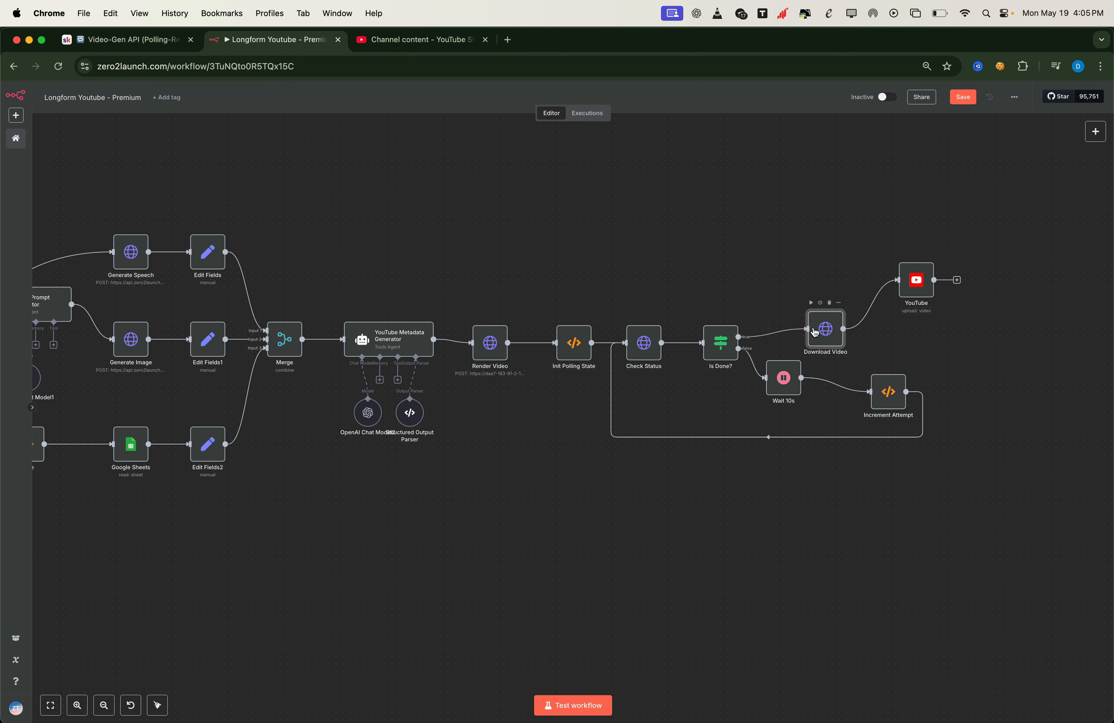
Review the Is Done? node's status condition and the Wait 10s node's wait amount and unit
{"action": "double_click", "coordinate": [720, 342]}
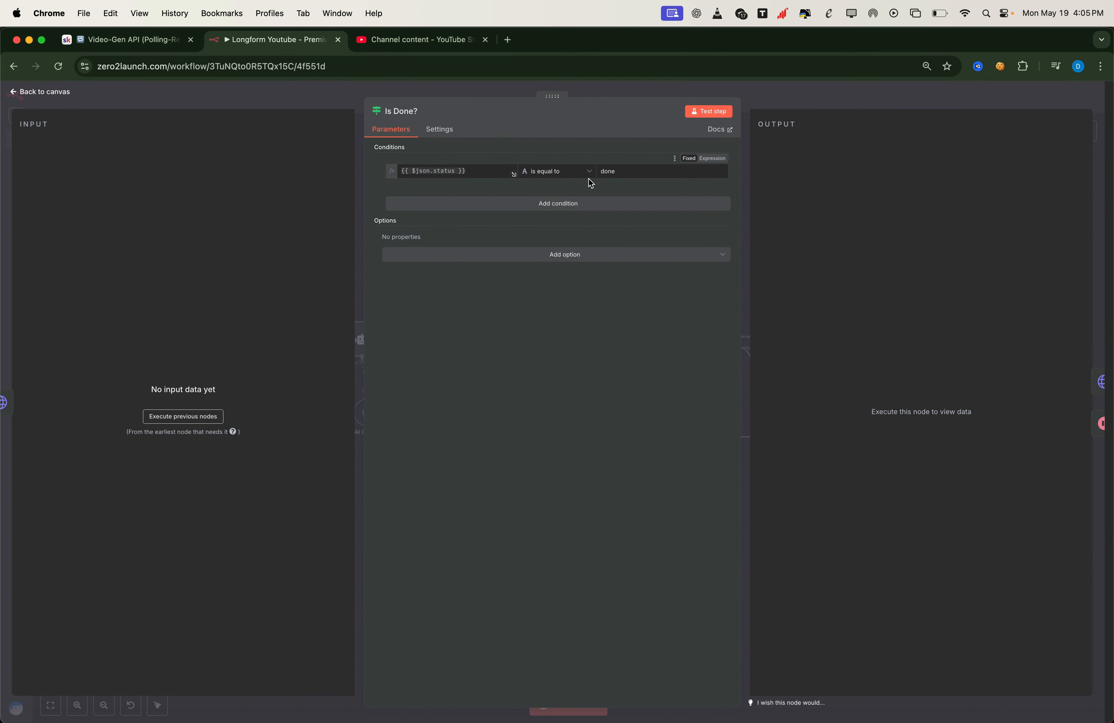
{"action": "left_click", "coordinate": [54, 94]}
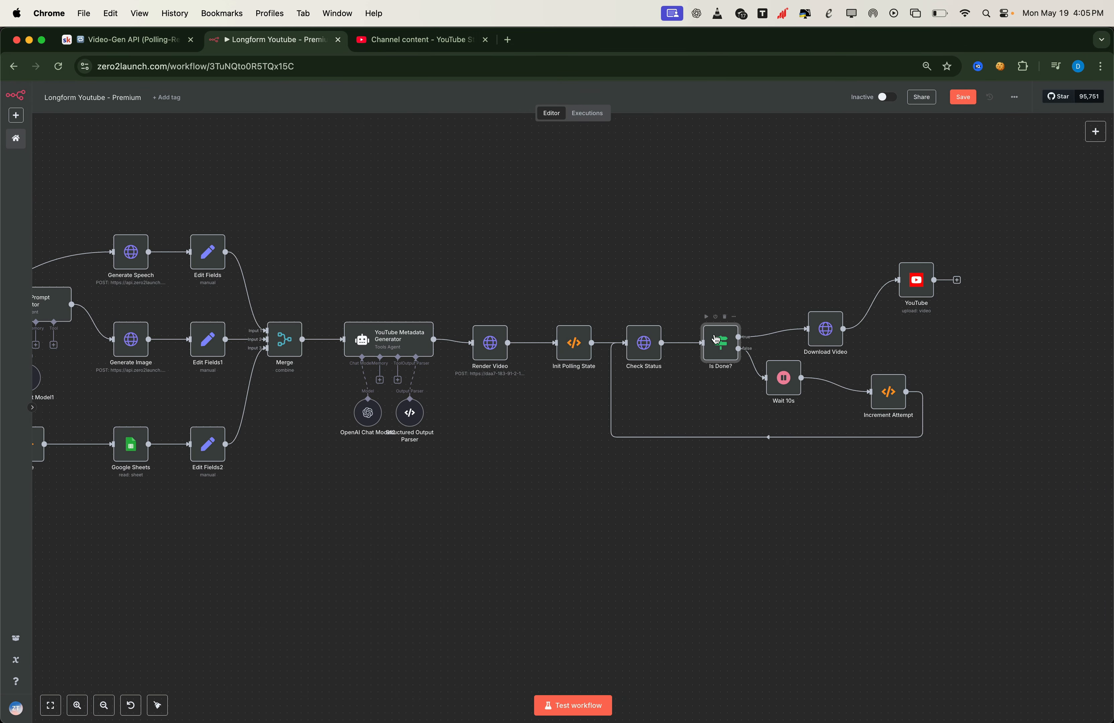
{"action": "mouse_move", "coordinate": [750, 350]}
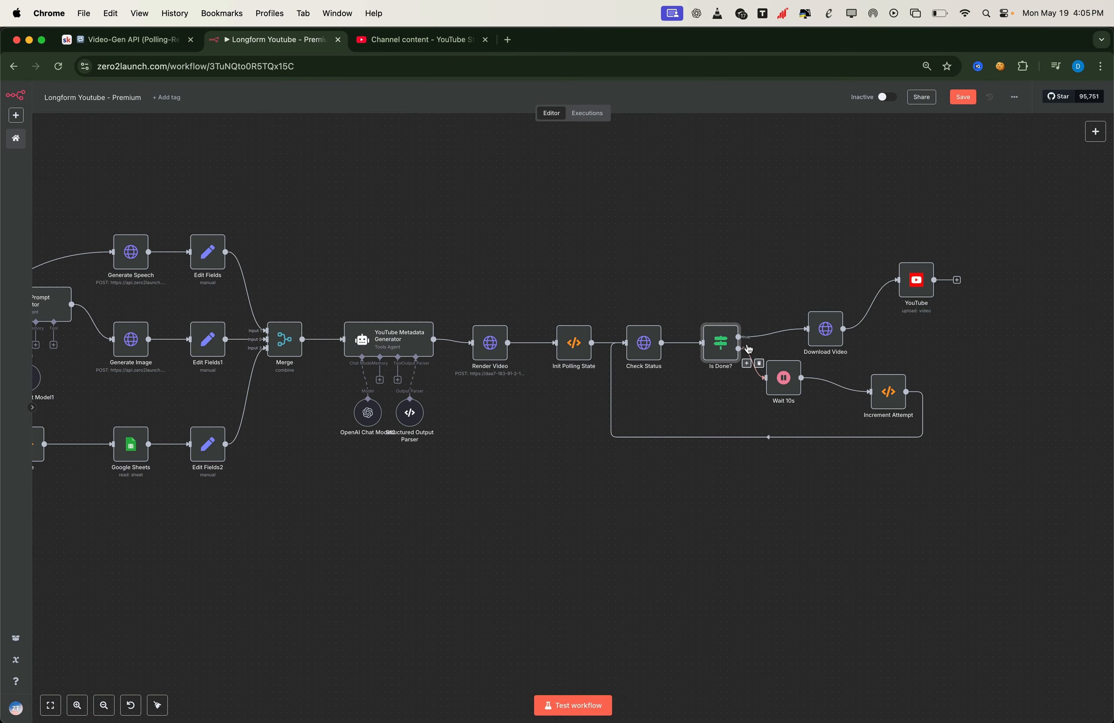
{"action": "double_click", "coordinate": [790, 392]}
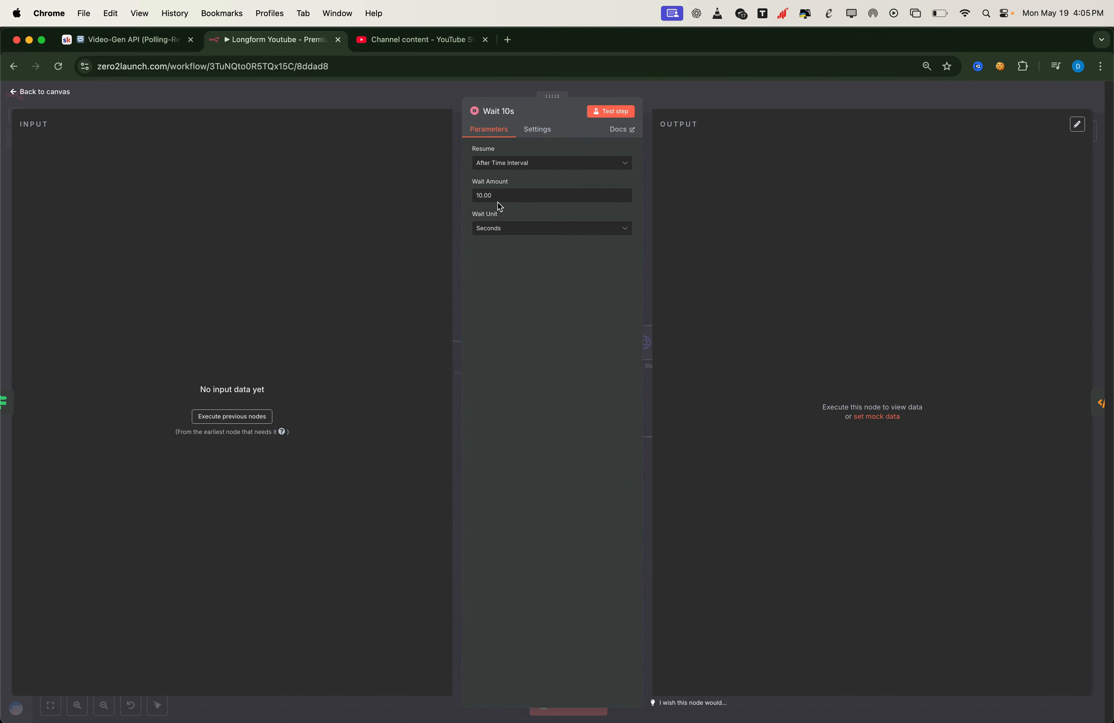
{"action": "key", "text": "Escape"}
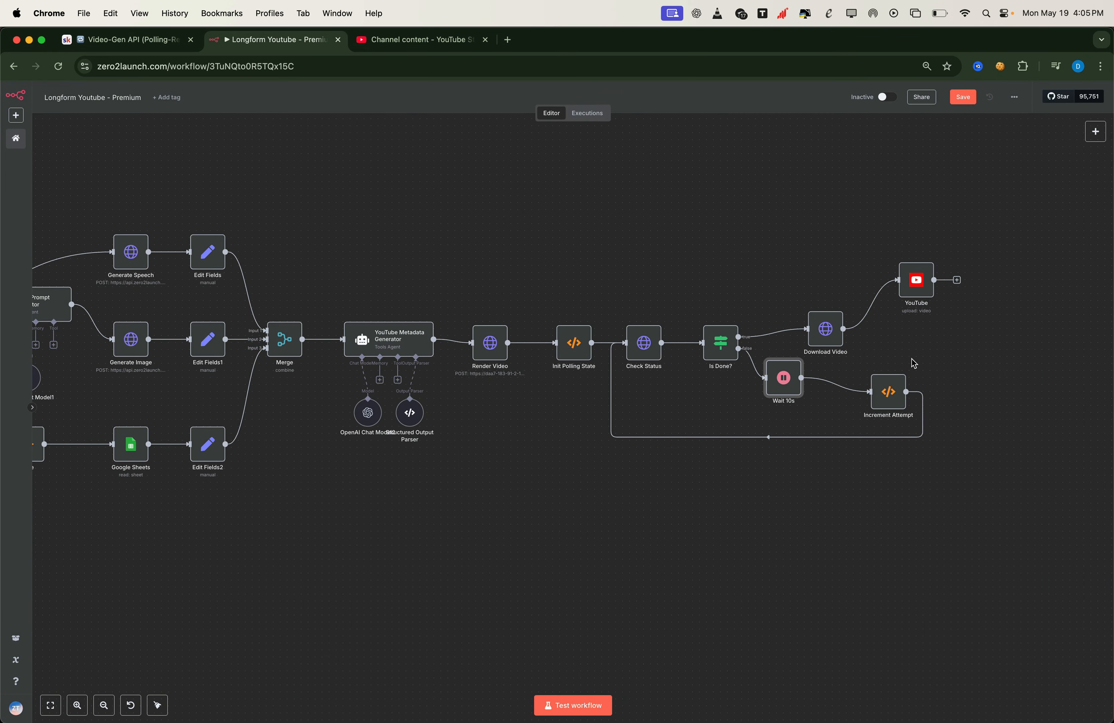
Examine the Increment Attempt code's attempt limit and returned task_id, and recheck the Check Status node's request URL
{"action": "double_click", "coordinate": [897, 394]}
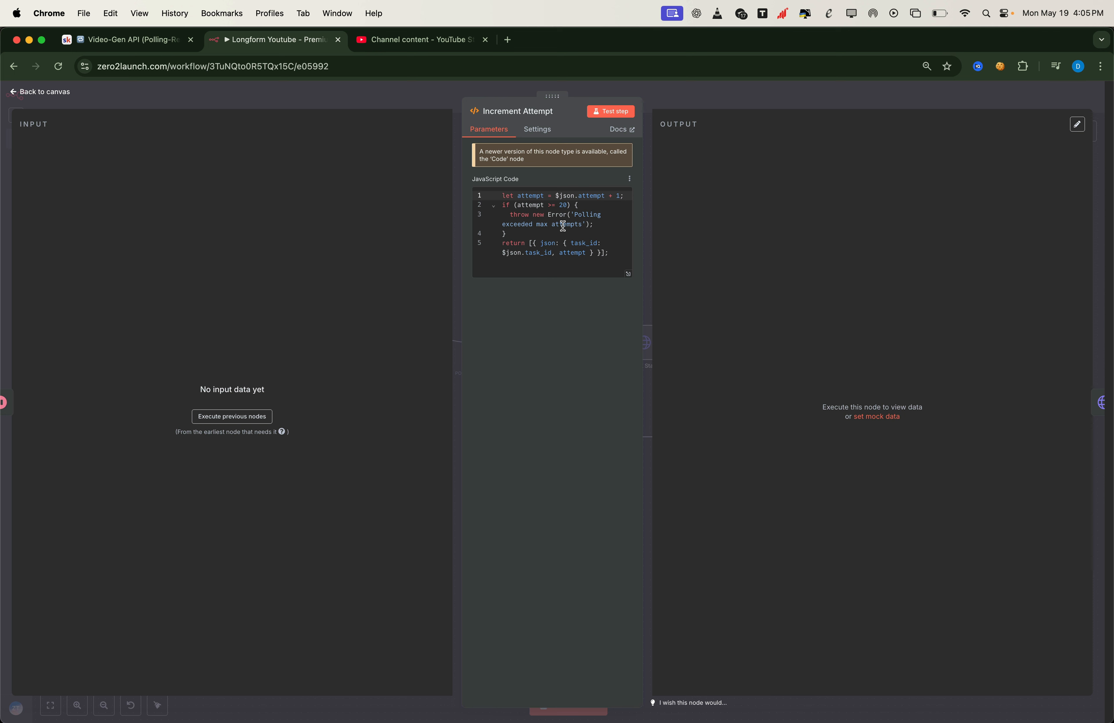
{"action": "left_click", "coordinate": [538, 253]}
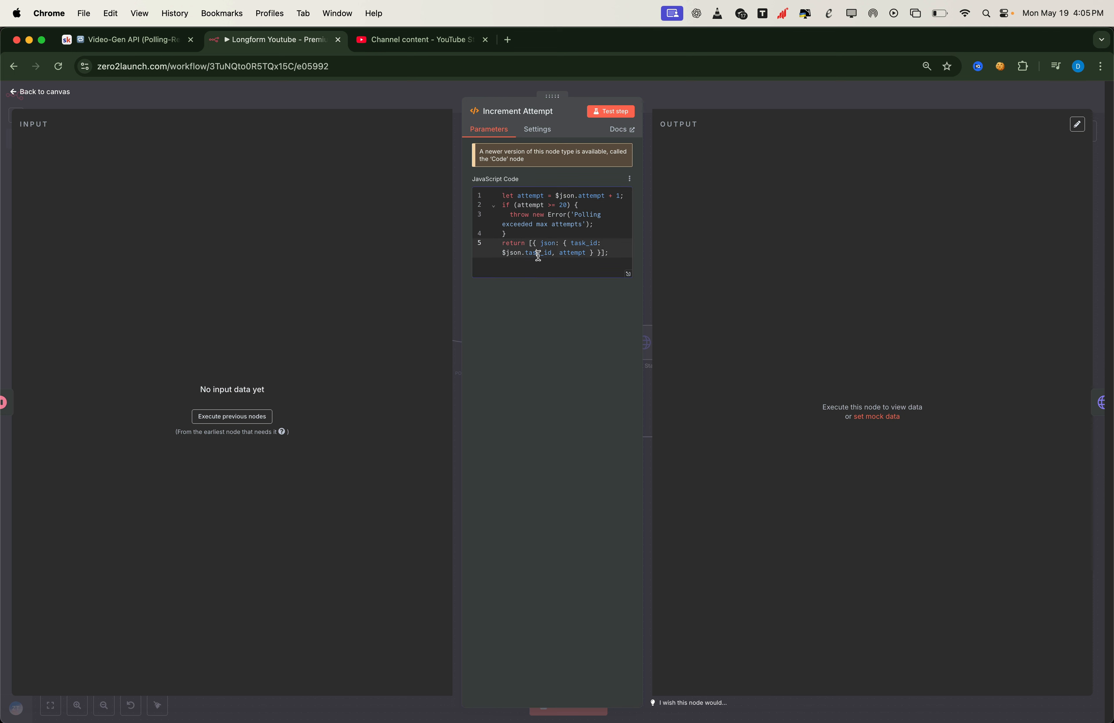
{"action": "double_click", "coordinate": [538, 253]}
{"action": "left_click", "coordinate": [38, 94]}
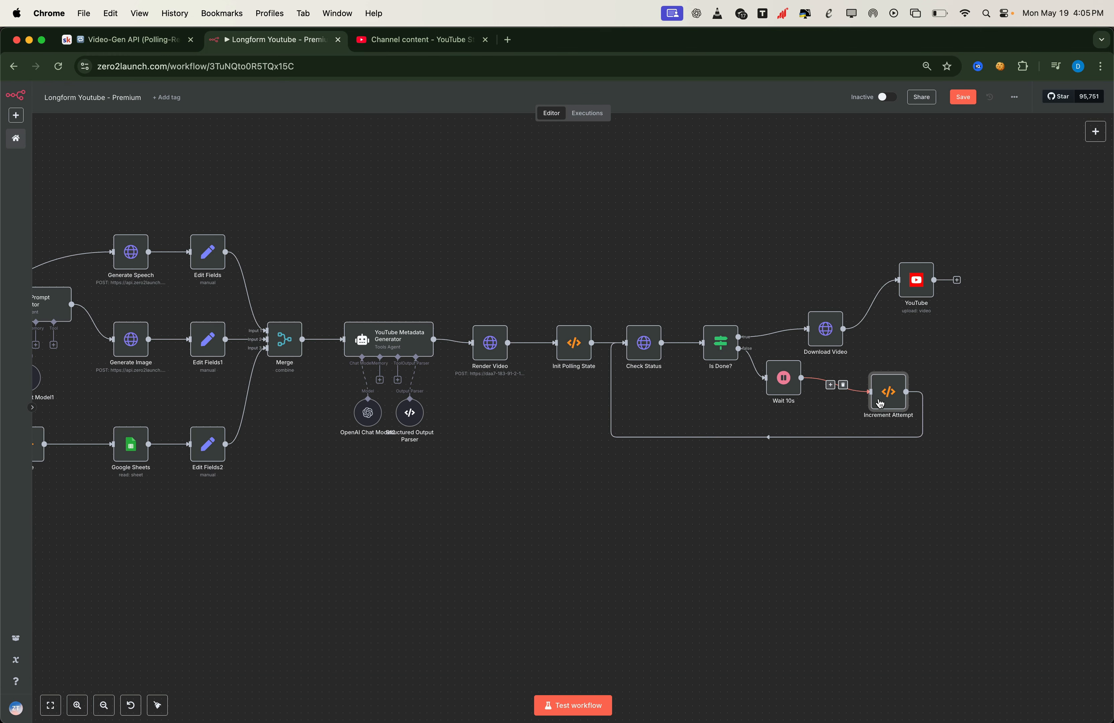
{"action": "double_click", "coordinate": [657, 340]}
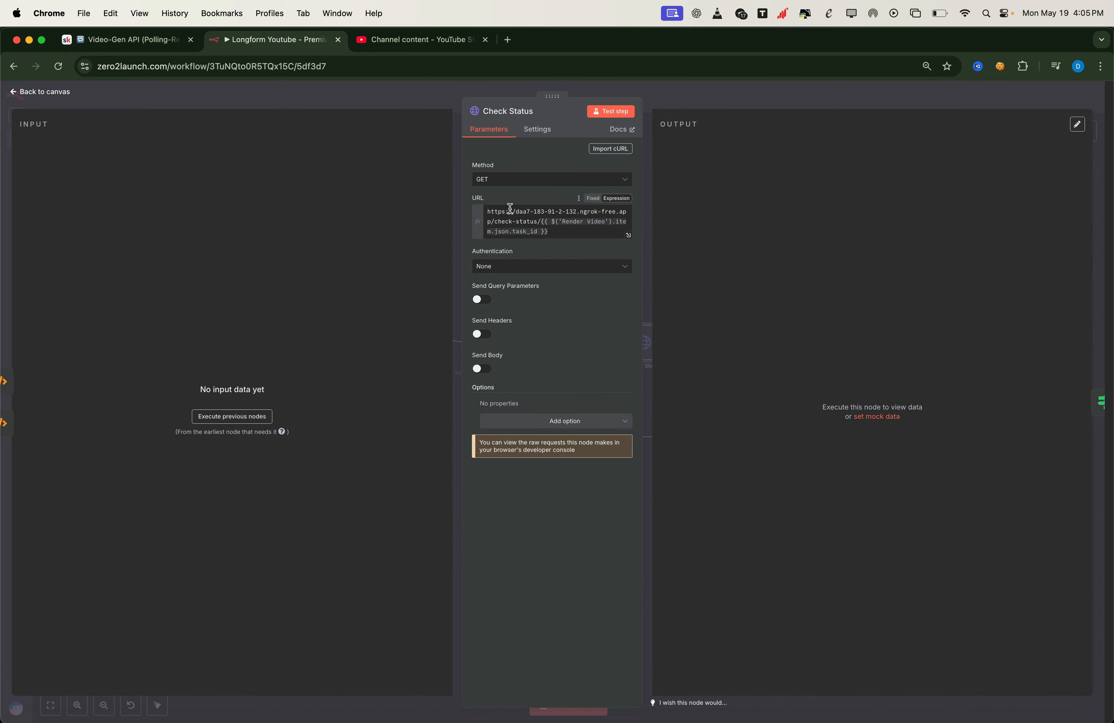
{"action": "key", "text": "Escape"}
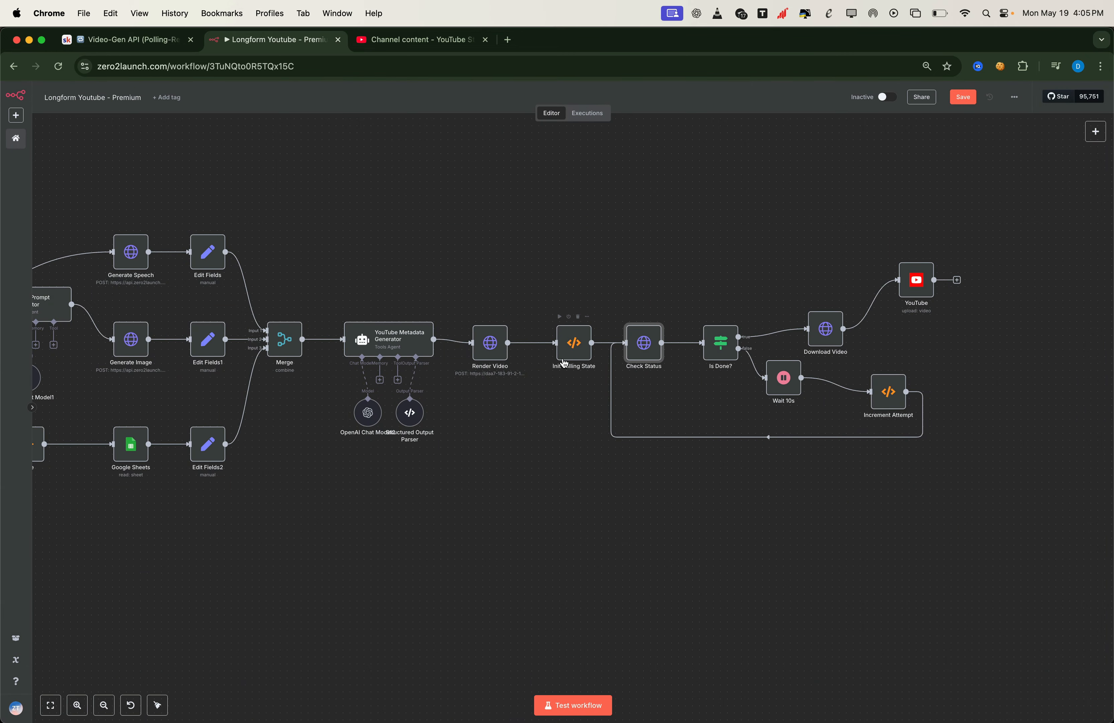
Run the whole workflow from the Schedule Trigger node
{"action": "scroll", "coordinate": [564, 361], "scroll_direction": "down", "scroll_amount": 2}
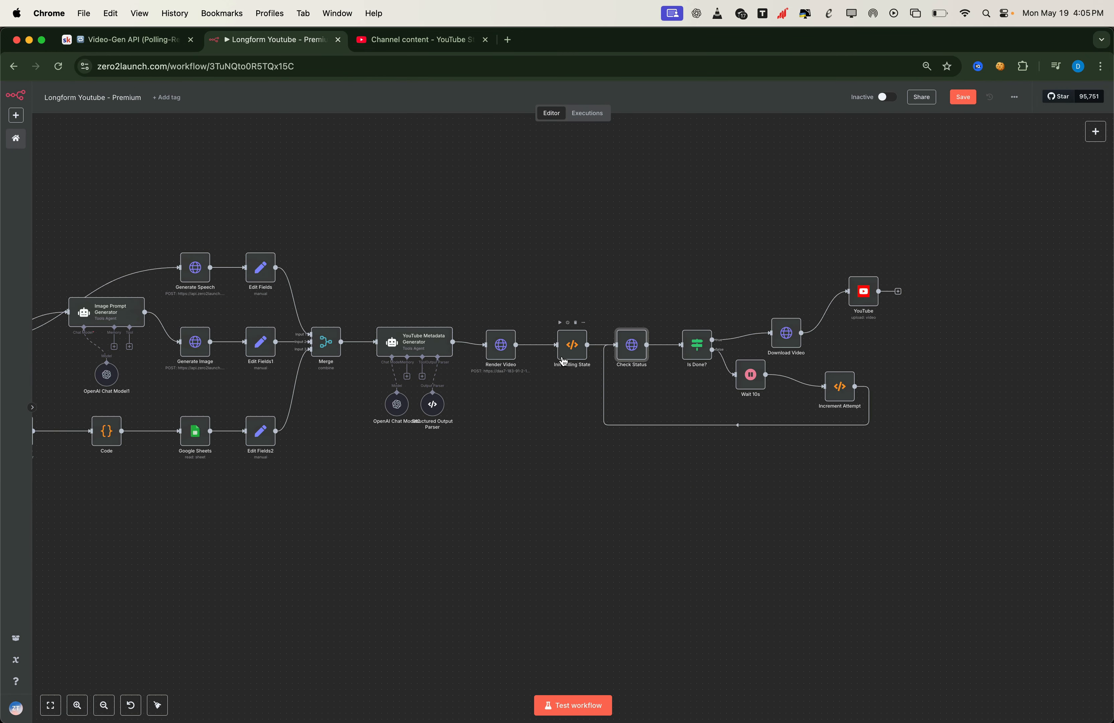
{"action": "scroll", "coordinate": [564, 361], "scroll_direction": "left", "scroll_amount": 5}
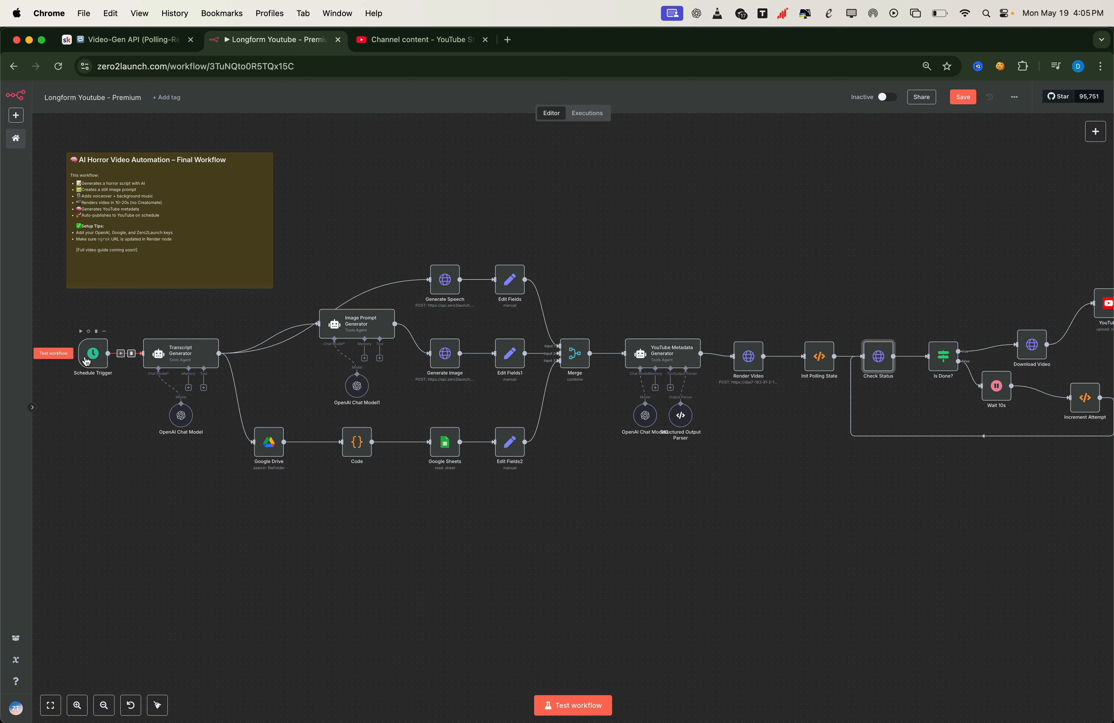
{"action": "left_click", "coordinate": [53, 353]}
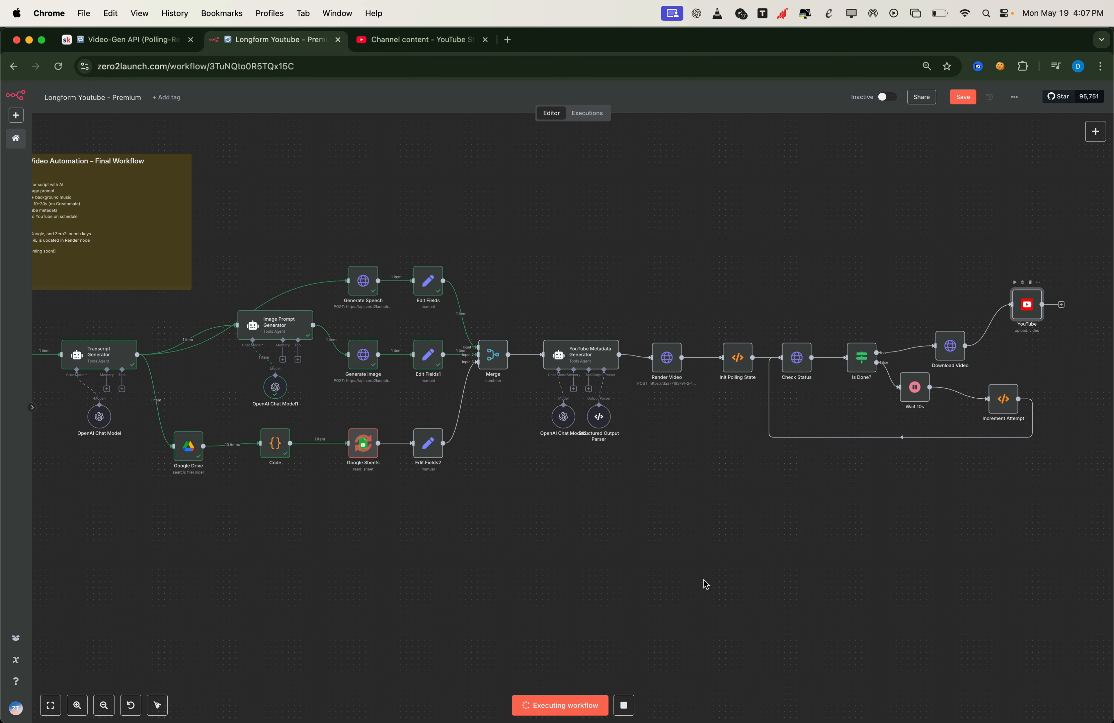
Check Render Video's output and follow the rendering in VS Code's python3.11 terminal, returning to the workflow canvas between checks
{"action": "double_click", "coordinate": [676, 366]}
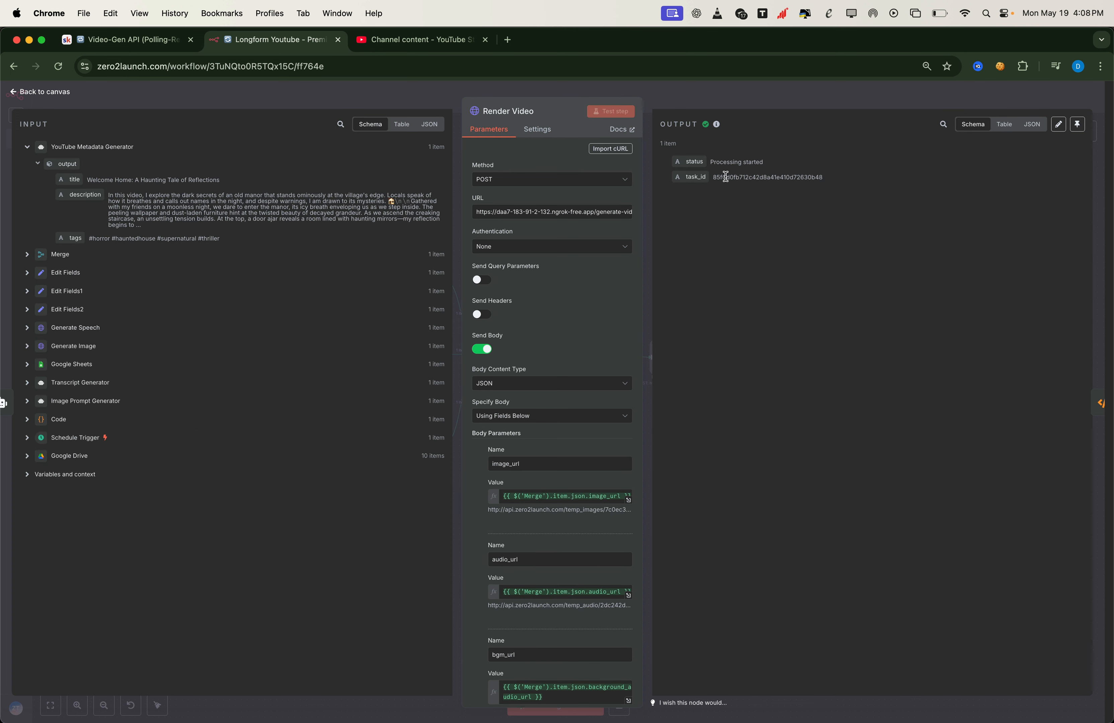
{"action": "key", "text": "super+Tab"}
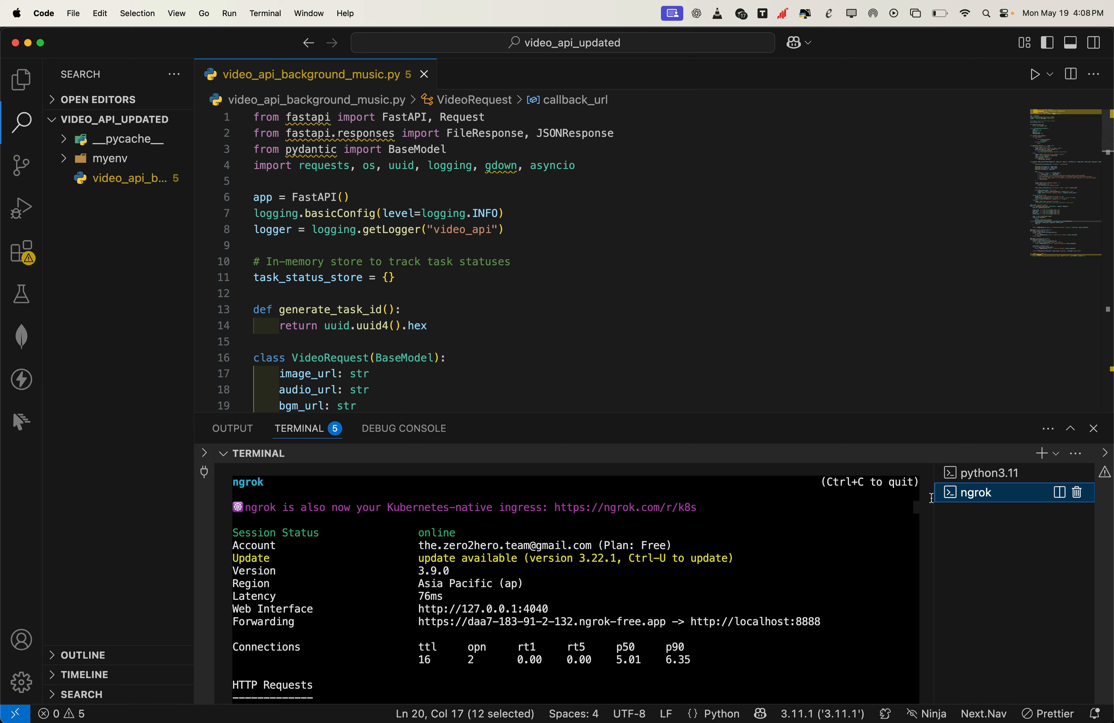
{"action": "left_click", "coordinate": [953, 478]}
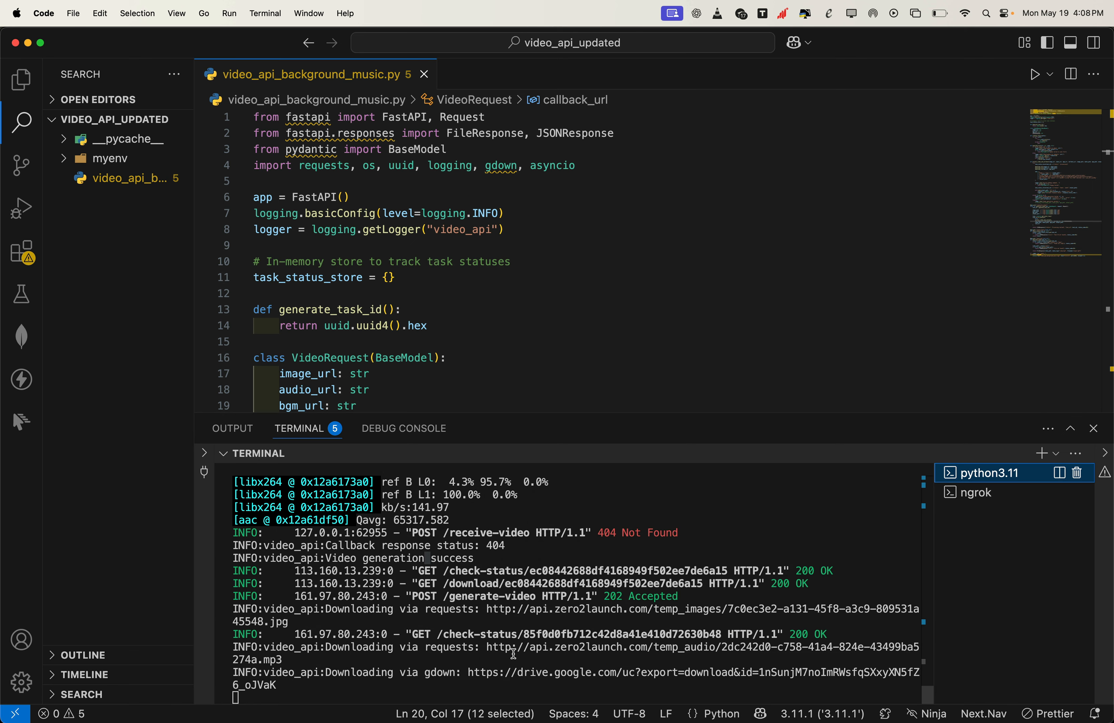
{"action": "key", "text": "super+Tab"}
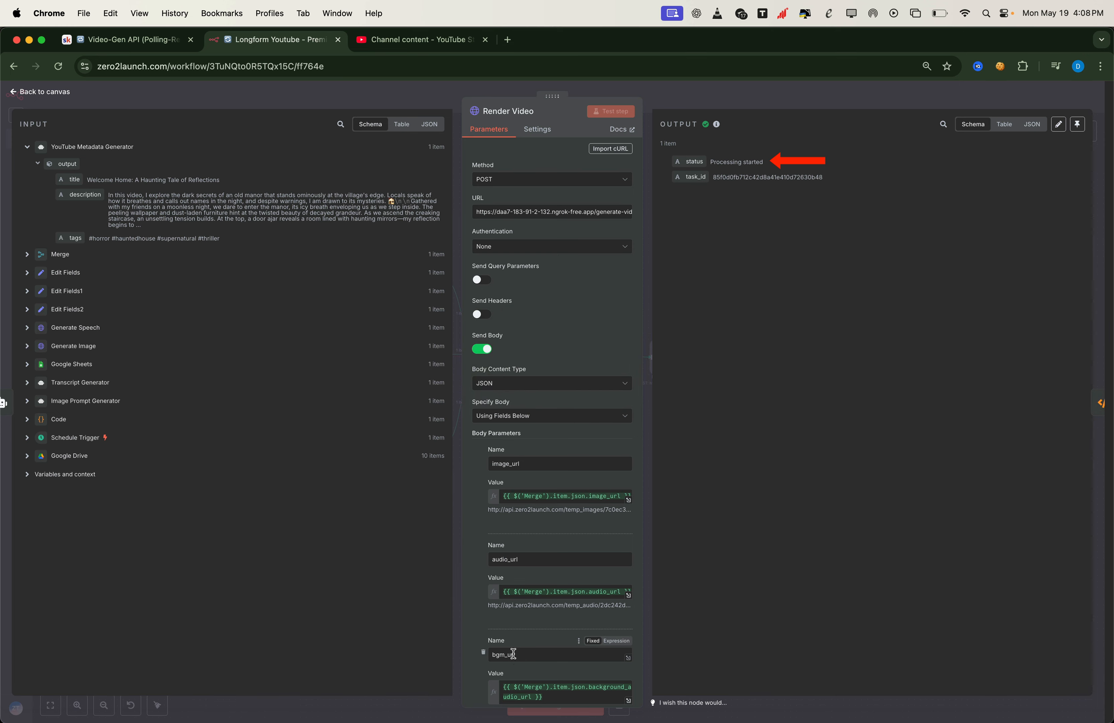
{"action": "left_click", "coordinate": [65, 97]}
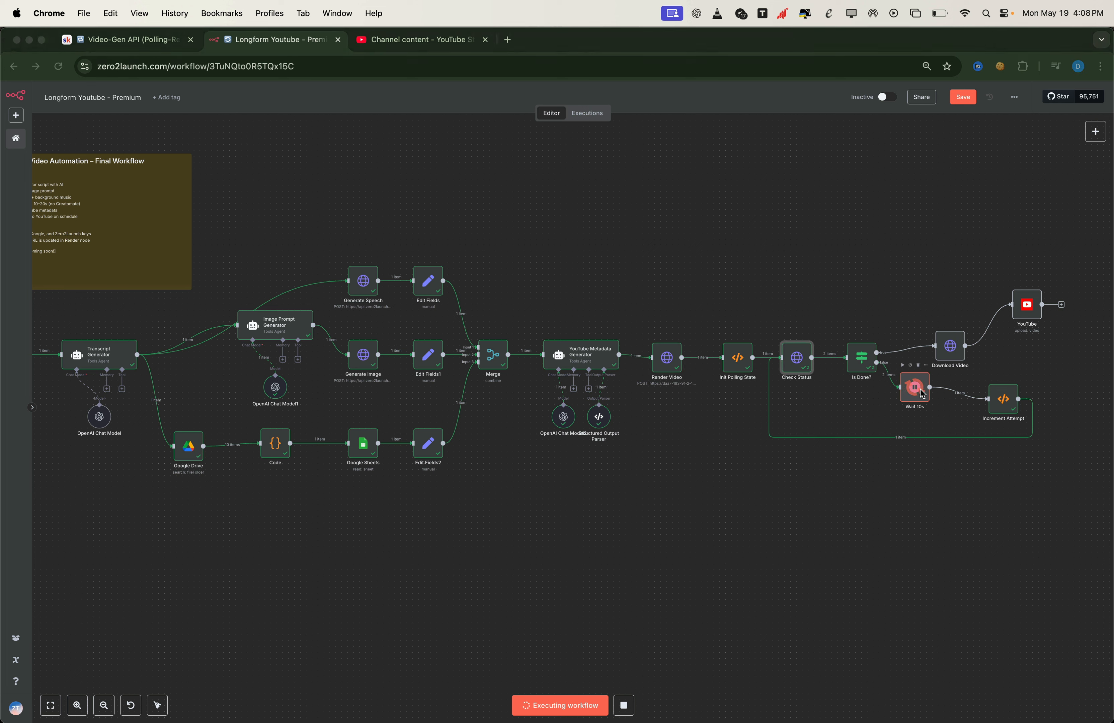
{"action": "key", "text": "super+Tab"}
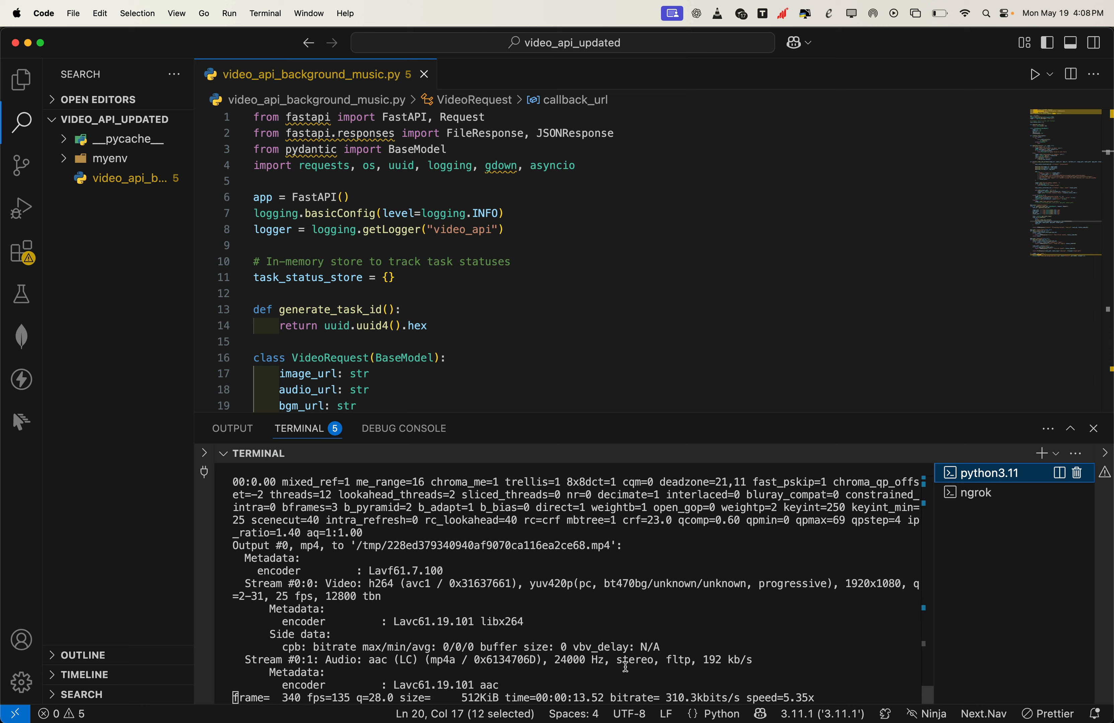
{"action": "key", "text": "super+Tab"}
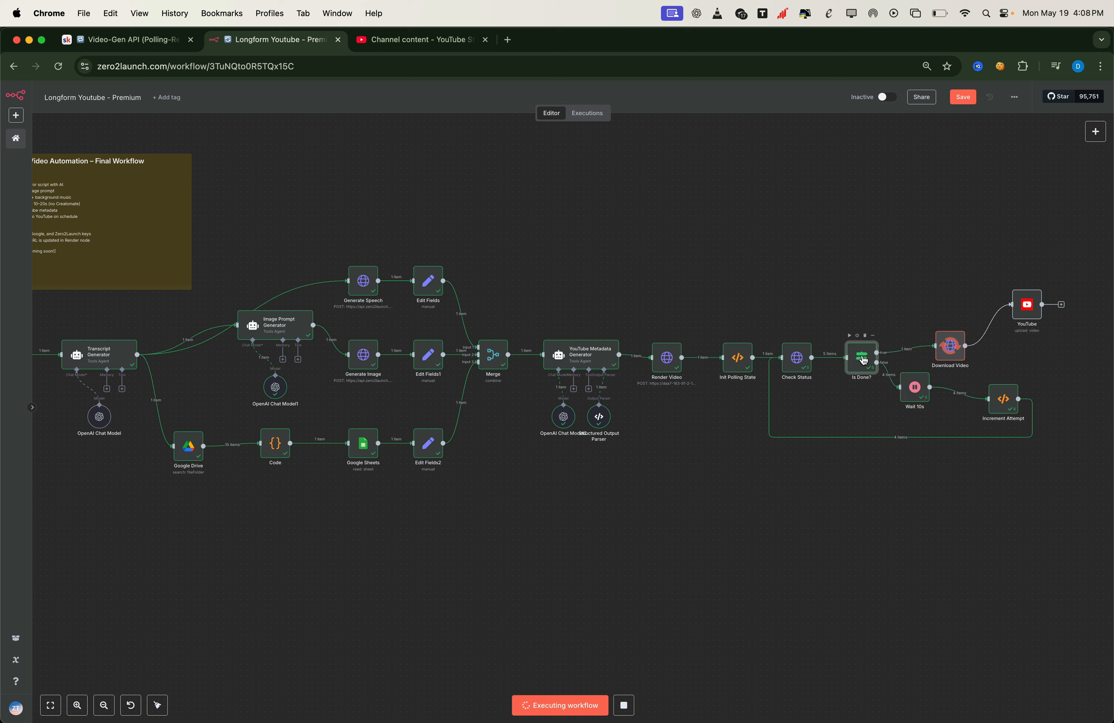
View the video file in the Download Video node's binary output and return to the canvas
{"action": "double_click", "coordinate": [950, 361]}
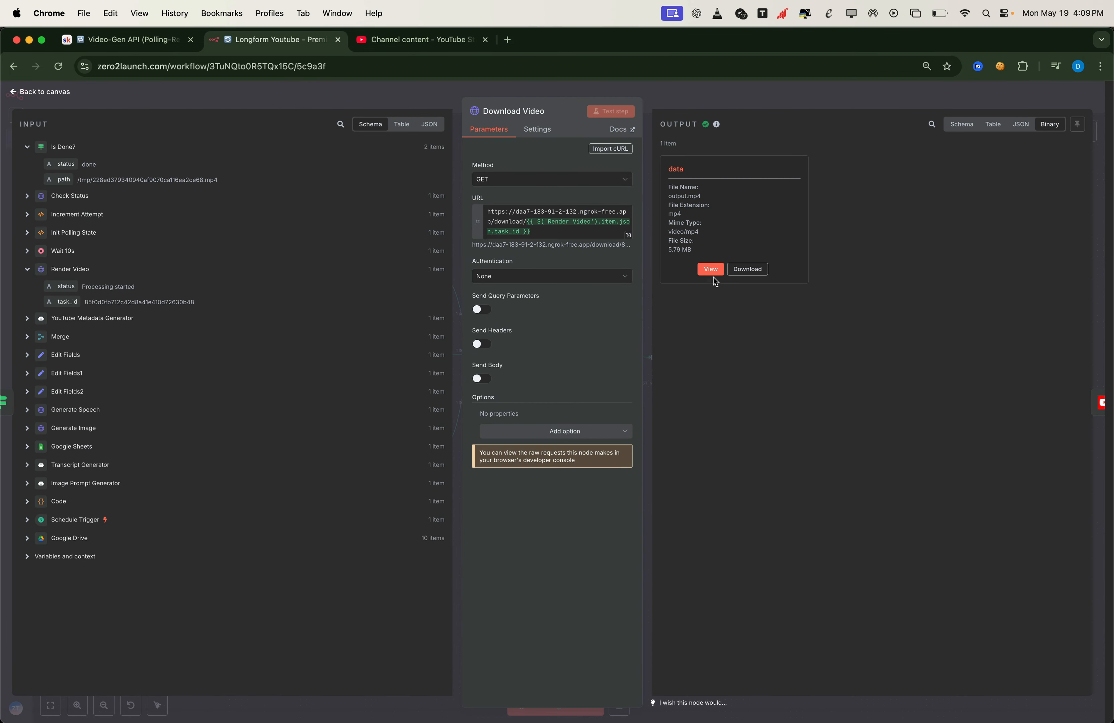
{"action": "left_click", "coordinate": [712, 273]}
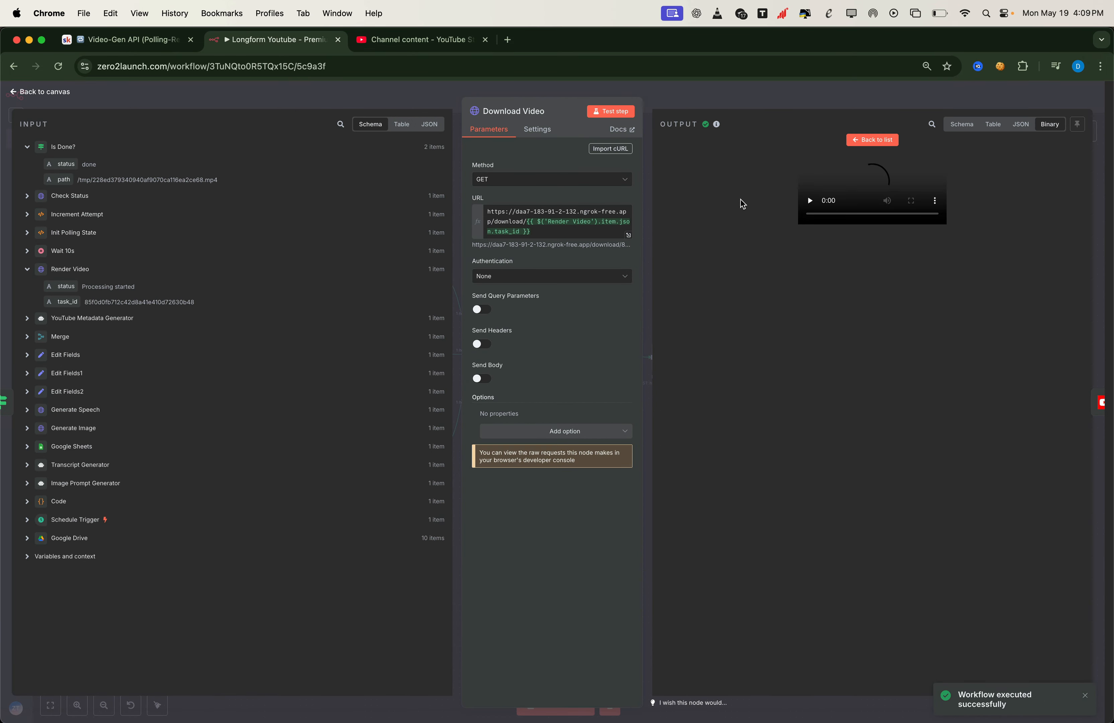
{"action": "key", "text": "Escape"}
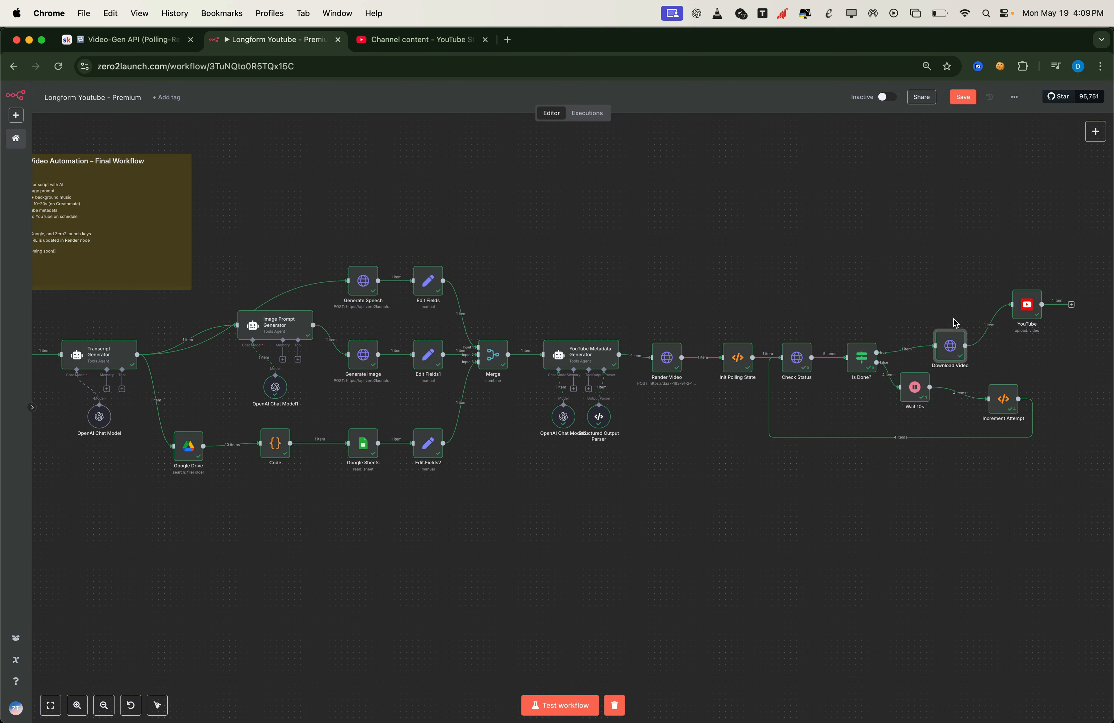
In the YouTube node's Description, replace the broken tags expression with the YouTube Metadata Generator's output.tags
{"action": "double_click", "coordinate": [1028, 311]}
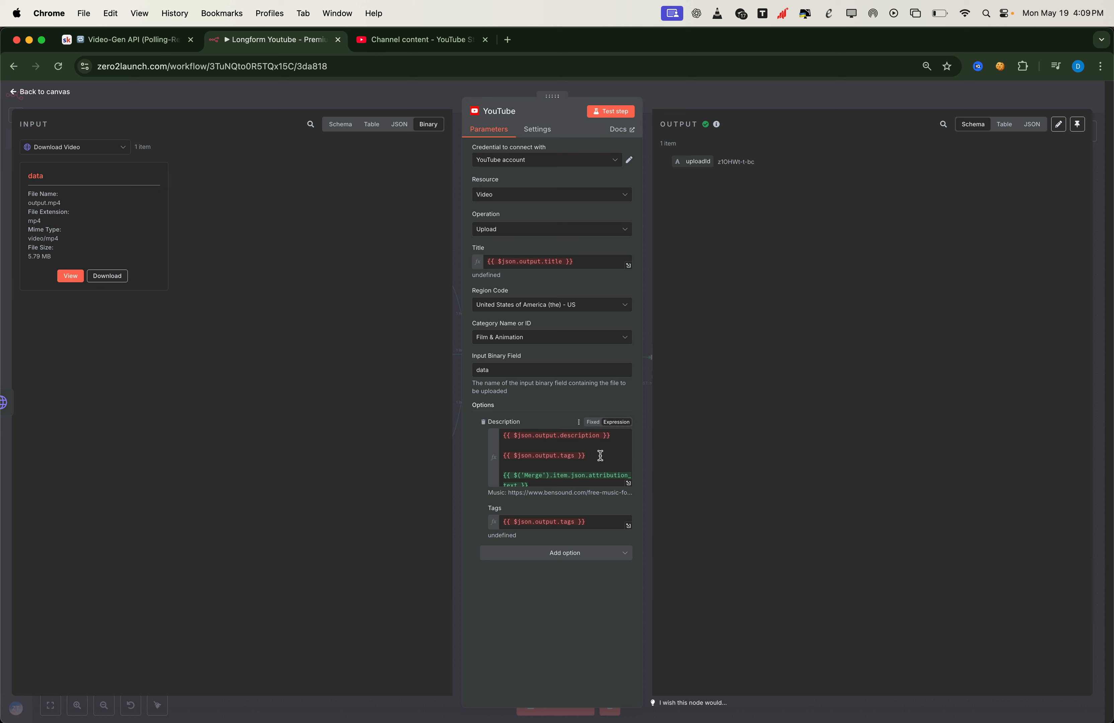
{"action": "left_click", "coordinate": [399, 126]}
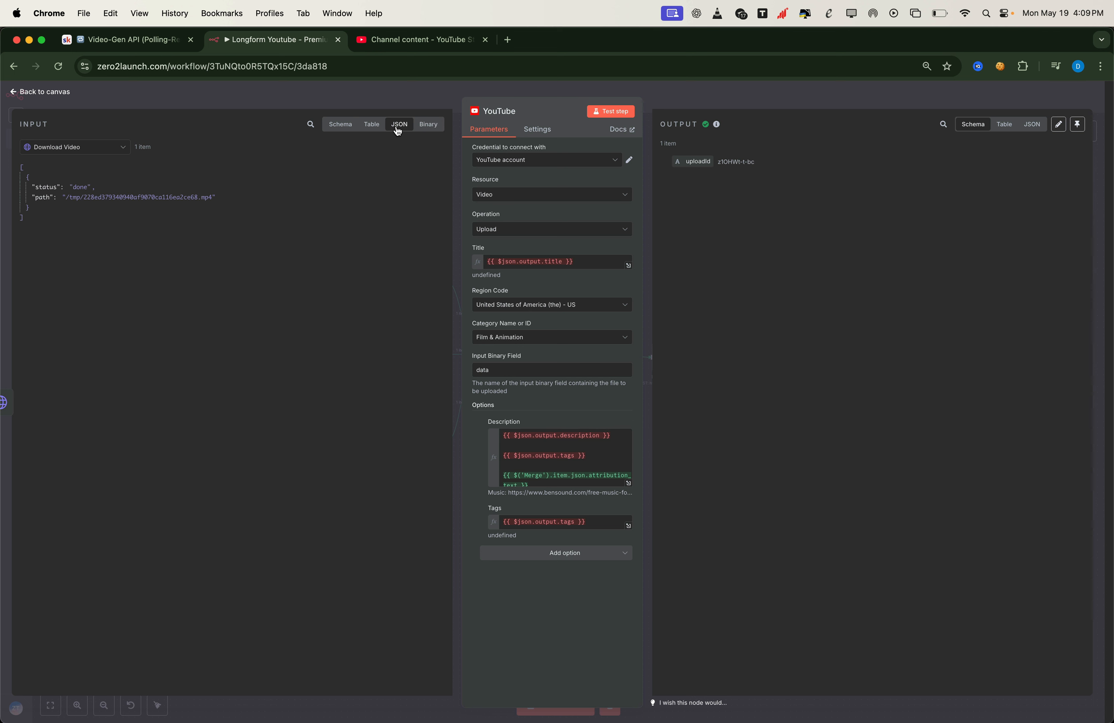
{"action": "left_click", "coordinate": [110, 151]}
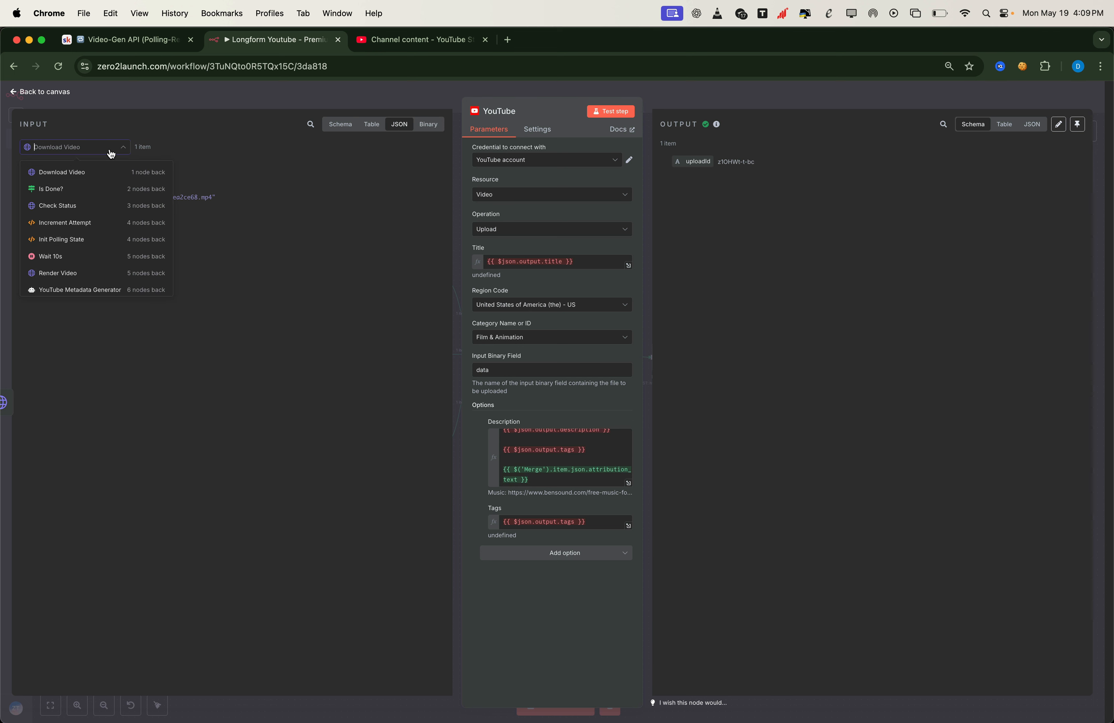
{"action": "left_click", "coordinate": [74, 291]}
{"action": "left_click_drag", "start_coordinate": [51, 330], "coordinate": [549, 455]}
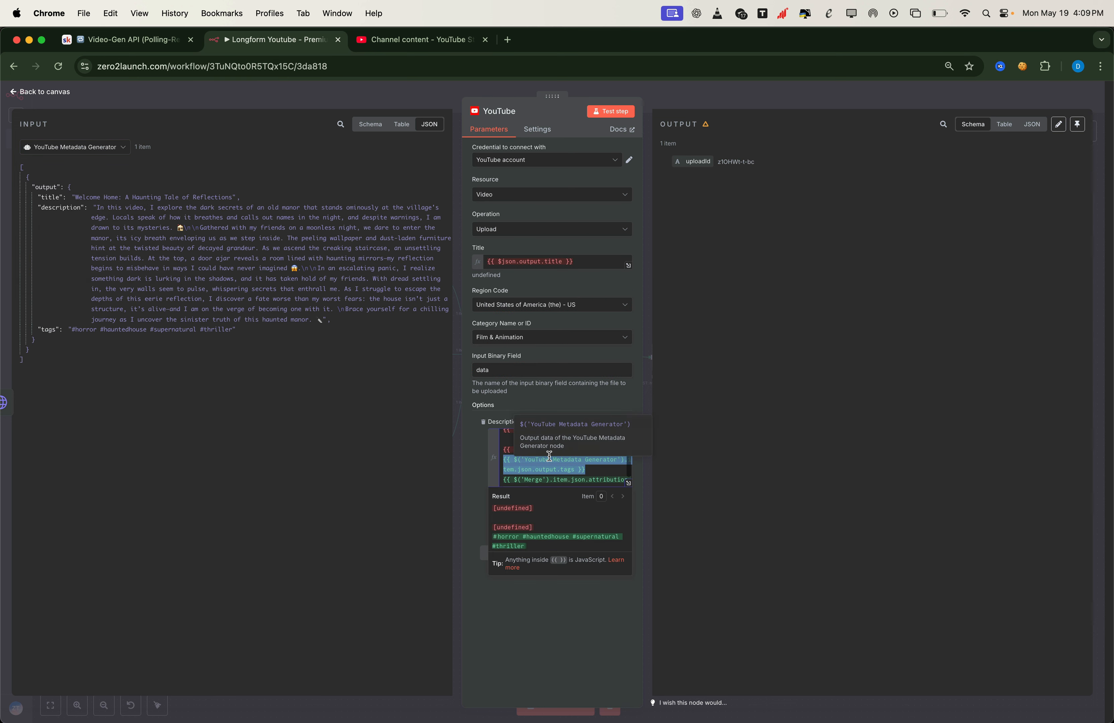
{"action": "left_click_drag", "start_coordinate": [591, 450], "coordinate": [470, 449]}
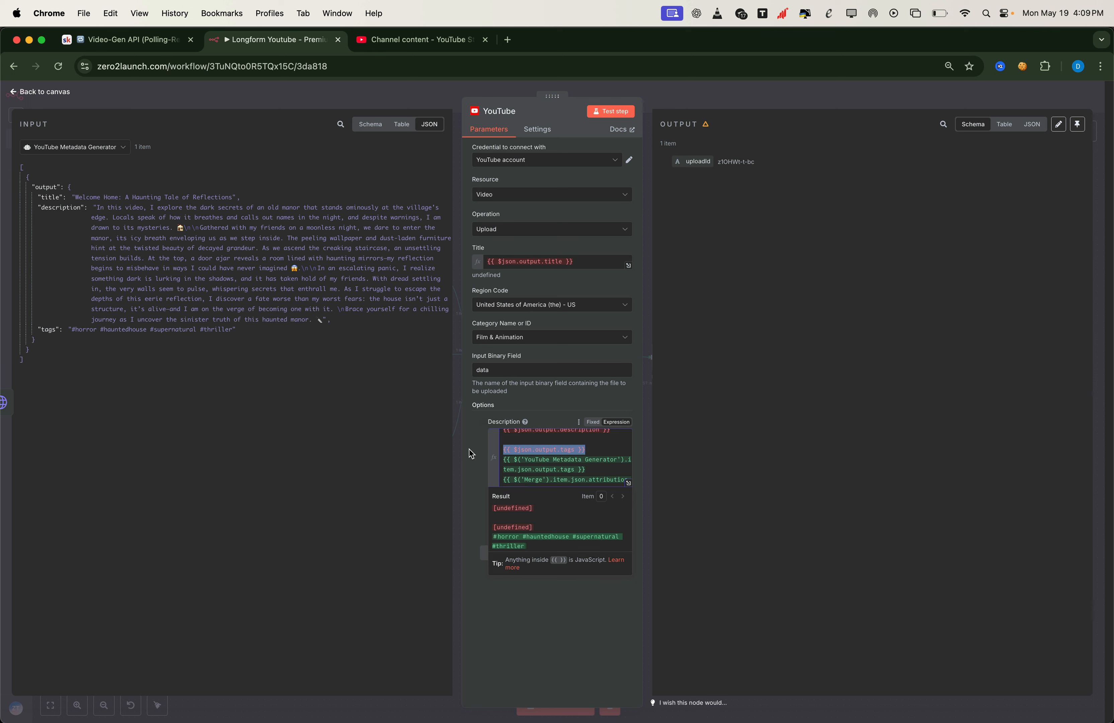
{"action": "key", "text": "BackSpace"}
{"action": "scroll", "coordinate": [553, 445], "scroll_direction": "up", "scroll_amount": 1}
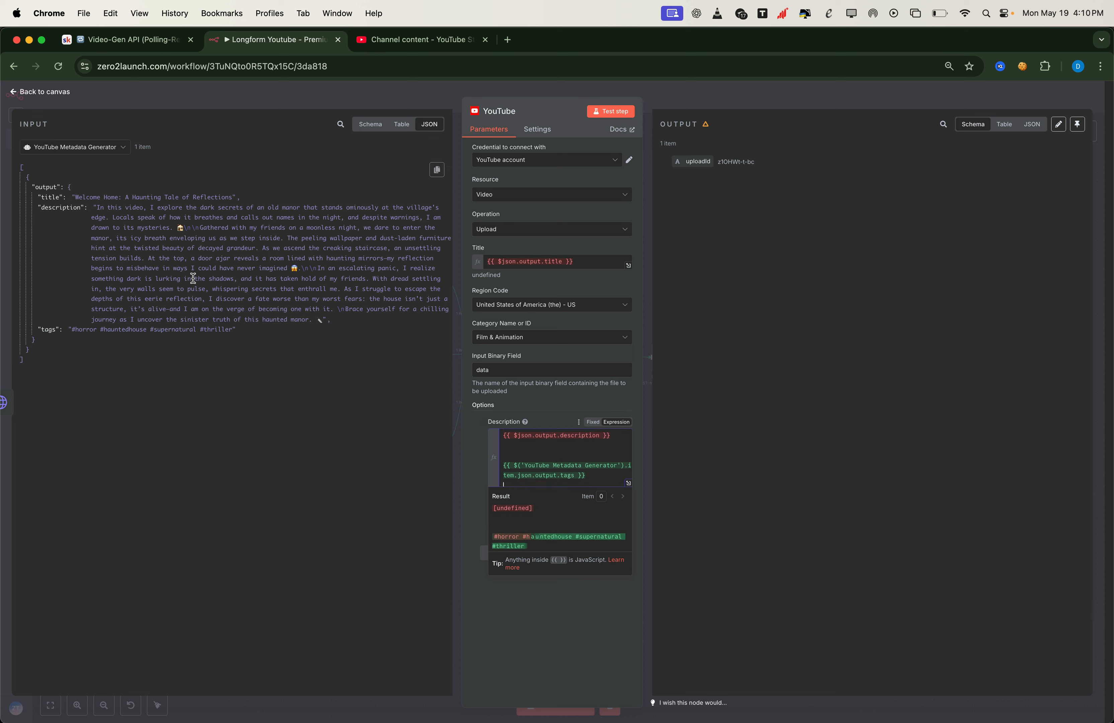
Replace the Description's {{ $json.output.description }} expression with the YouTube Metadata Generator's output.description, keeping the line breaks around it
{"action": "left_click_drag", "start_coordinate": [61, 207], "coordinate": [532, 446]}
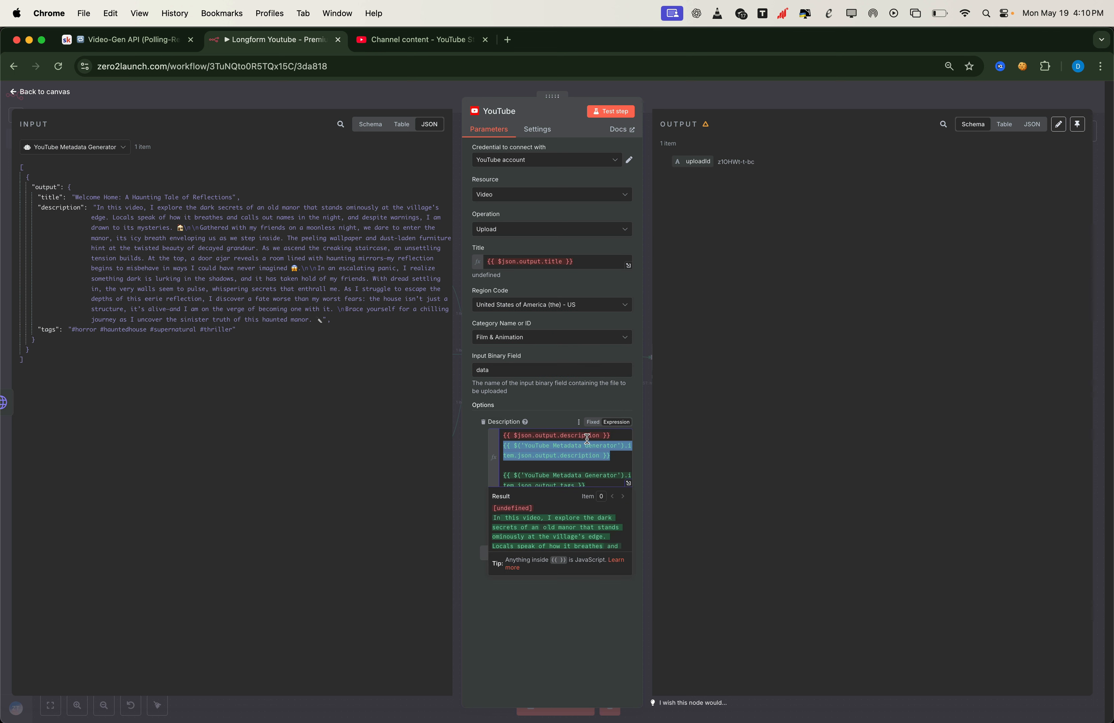
{"action": "key", "text": "BackSpace"}
{"action": "key", "text": "Down"}
{"action": "key", "text": "Down"}
{"action": "key", "text": "Down"}
{"action": "key", "text": "Down"}
{"action": "key", "text": "Down"}
{"action": "key", "text": "Down"}
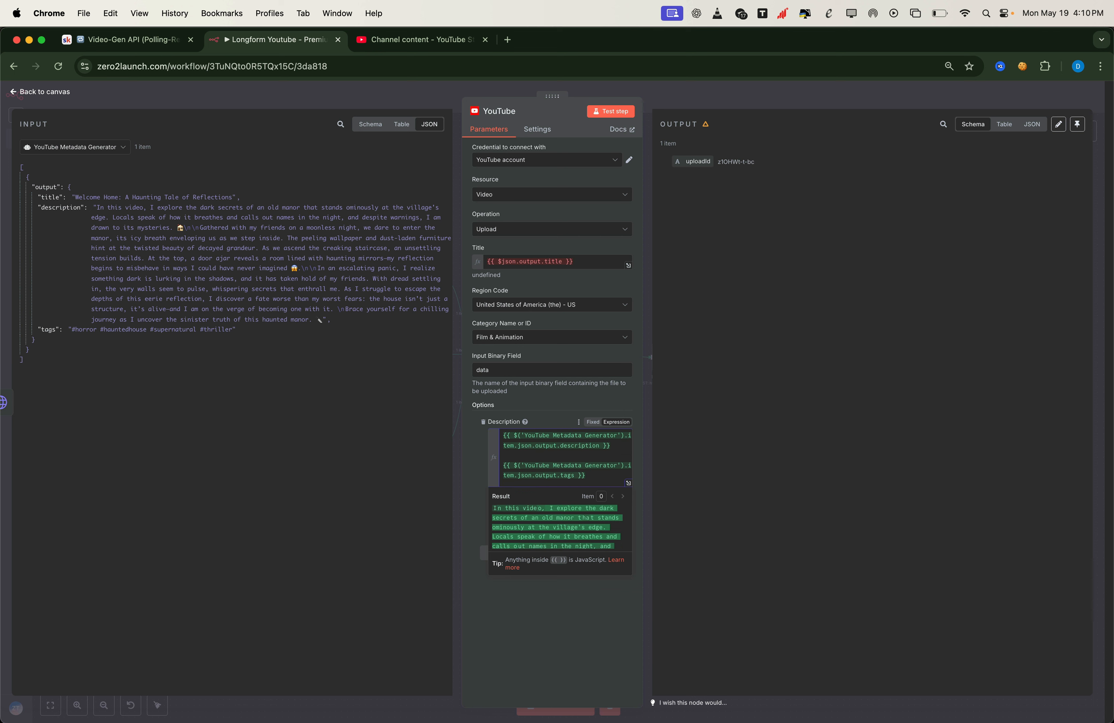
{"action": "left_click", "coordinate": [583, 620]}
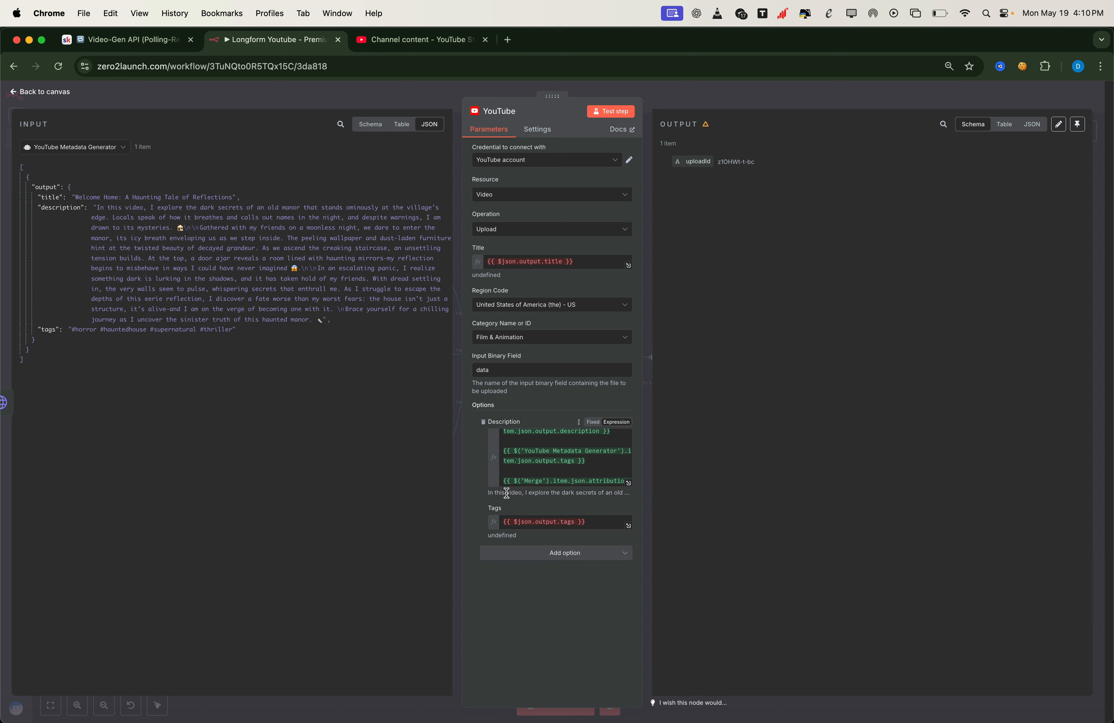
Replace the expression in the Tags option with output.tags from the YouTube Metadata Generator
{"action": "left_click", "coordinate": [598, 523]}
{"action": "key", "text": "super+a"}
{"action": "key", "text": "BackSpace"}
{"action": "left_click_drag", "start_coordinate": [50, 330], "coordinate": [521, 522]}
{"action": "left_click", "coordinate": [551, 627]}
Set the upload's Title to the YouTube Metadata Generator's output.title and return to the workflow canvas
{"action": "left_click", "coordinate": [514, 266]}
{"action": "key", "text": "super+a"}
{"action": "key", "text": "BackSpace"}
{"action": "left_click_drag", "start_coordinate": [49, 197], "coordinate": [499, 269]}
{"action": "left_click", "coordinate": [581, 359]}
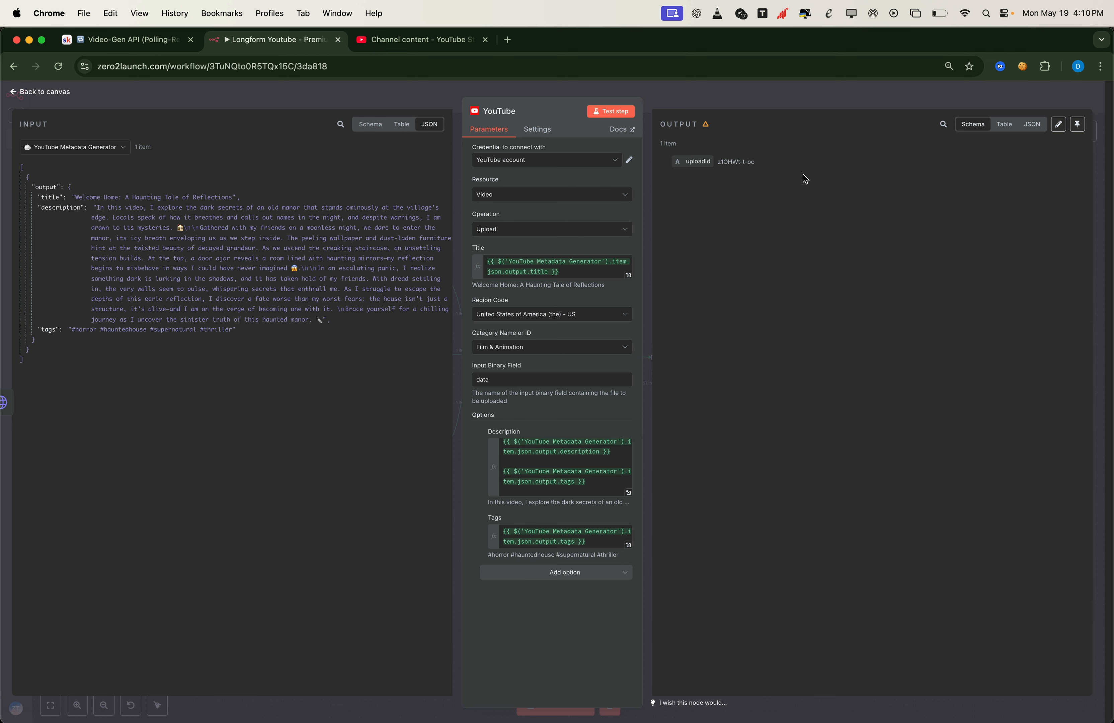
{"action": "left_click", "coordinate": [64, 93]}
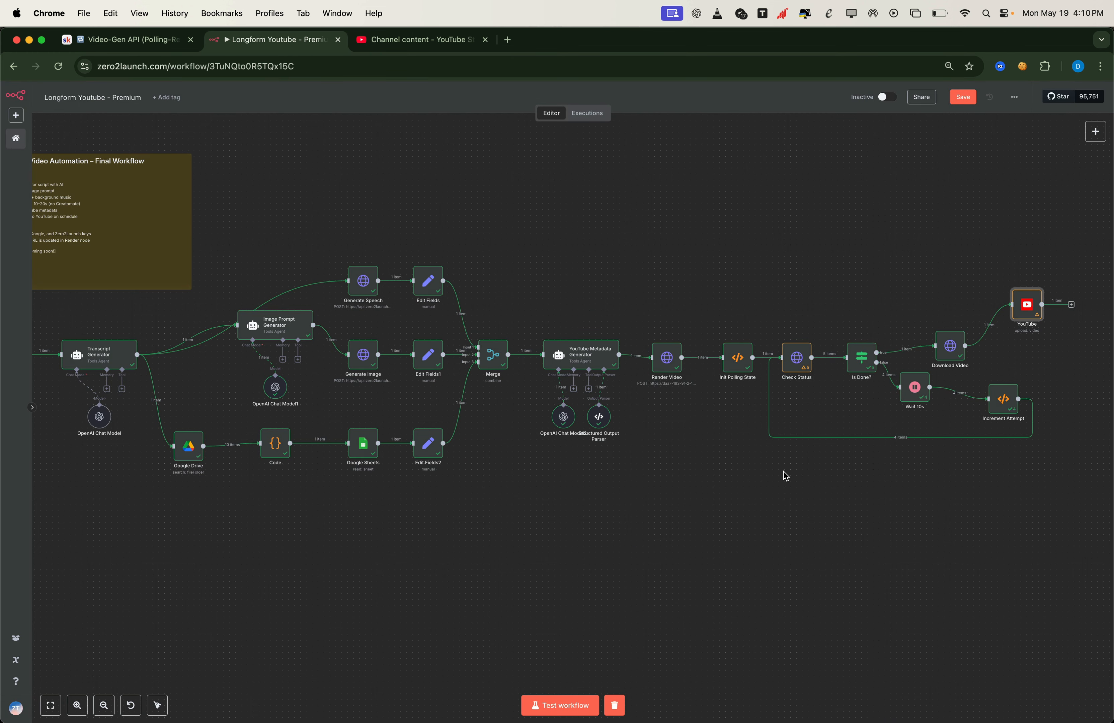